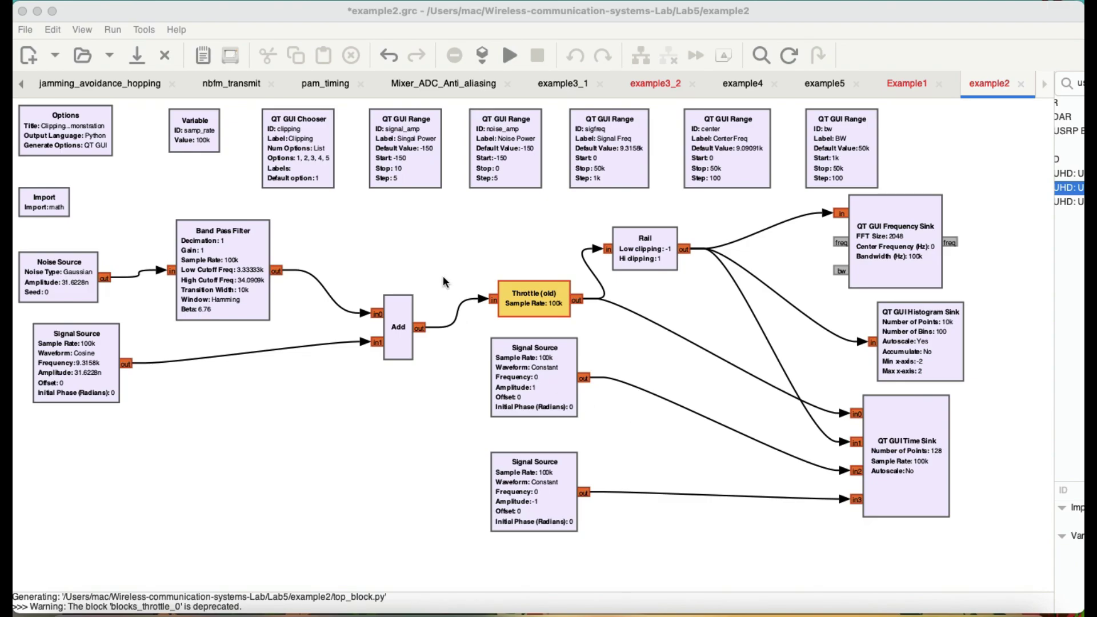
Examine the flow graph's noise and signal sources, Band Pass Filter, Add, Throttle, Rail and QT GUI sink blocks
left_click(402, 251)
key("ctrl+equal")
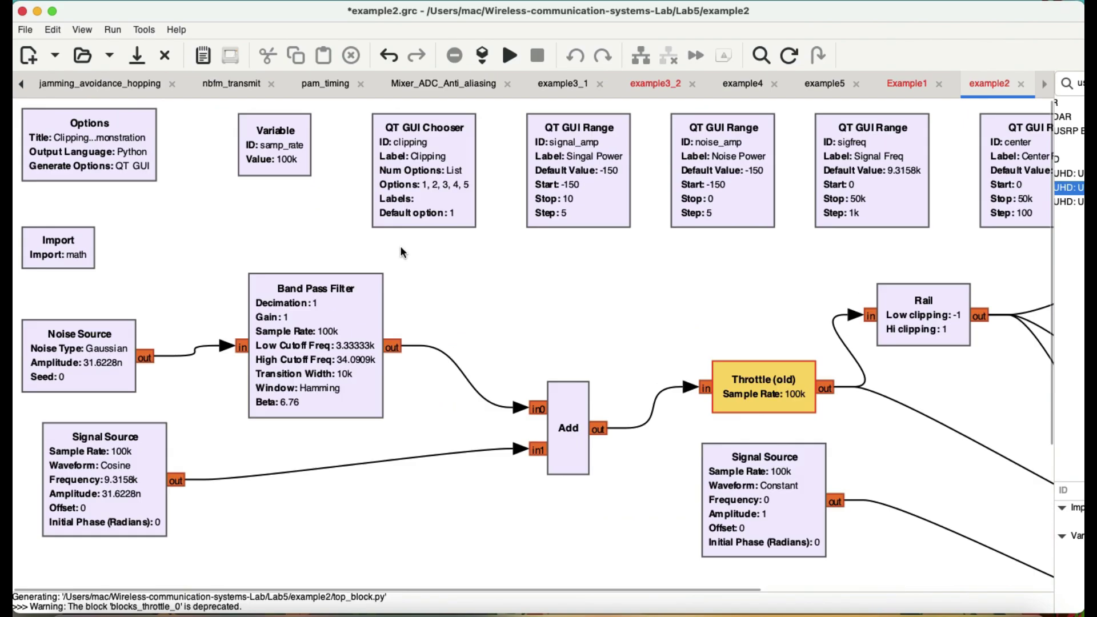
key("ctrl+equal")
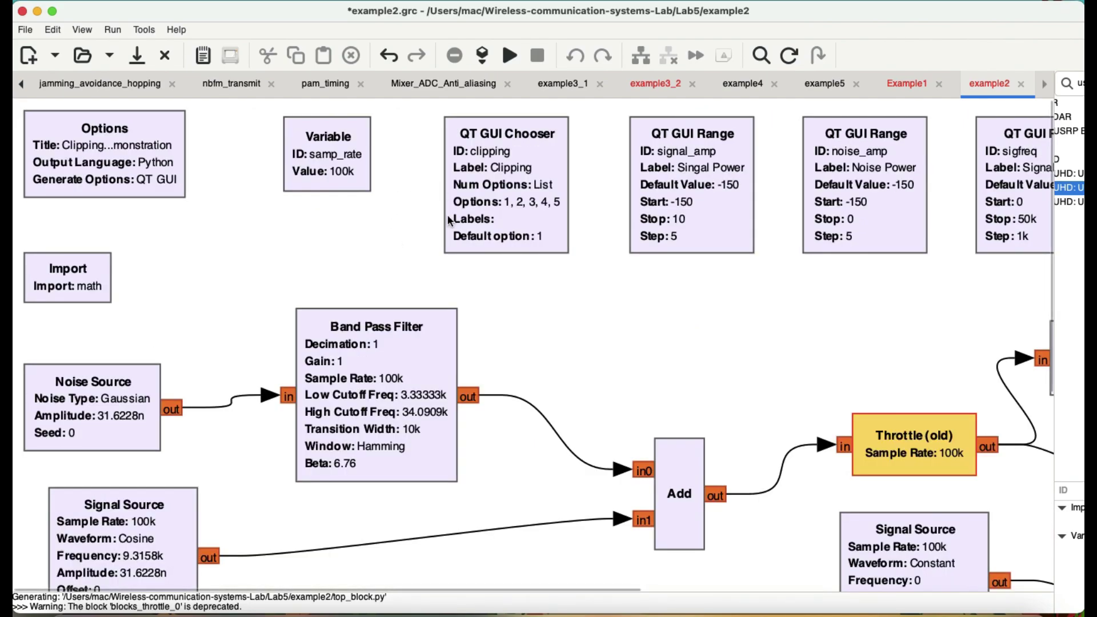
scroll(449, 218, "down", 10)
scroll(449, 220, "up", 6)
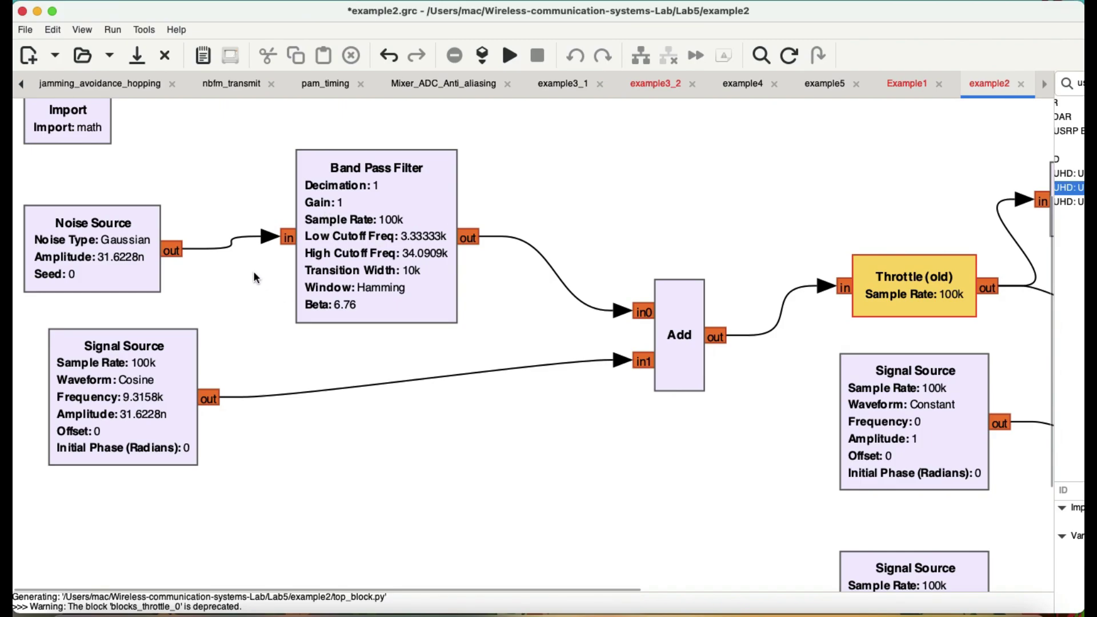
scroll(117, 280, "up", 5)
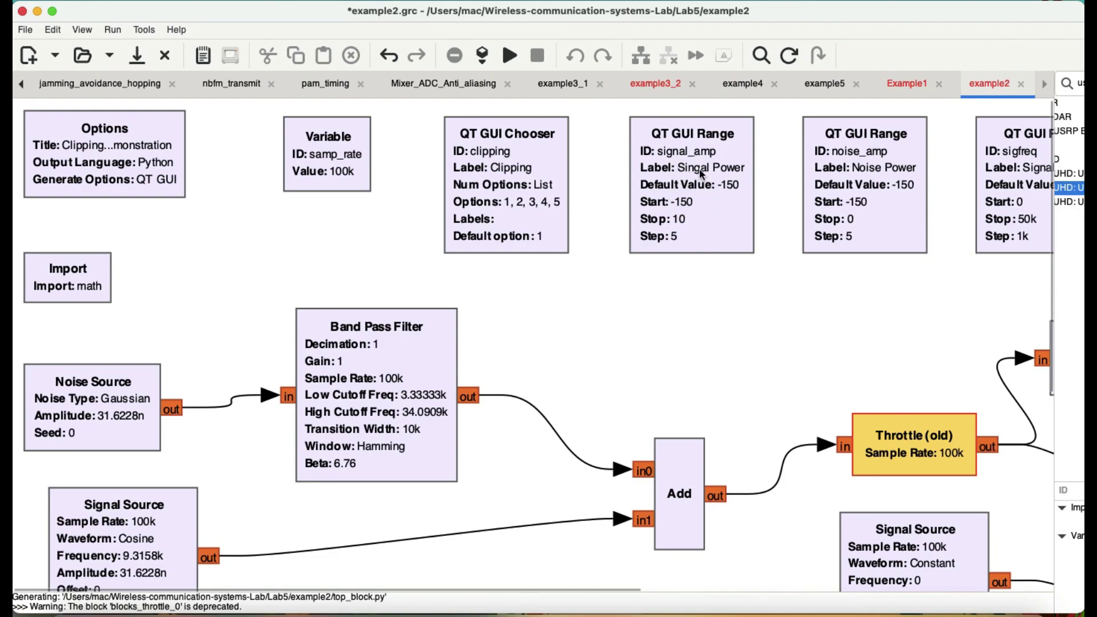
scroll(633, 303, "down", 5)
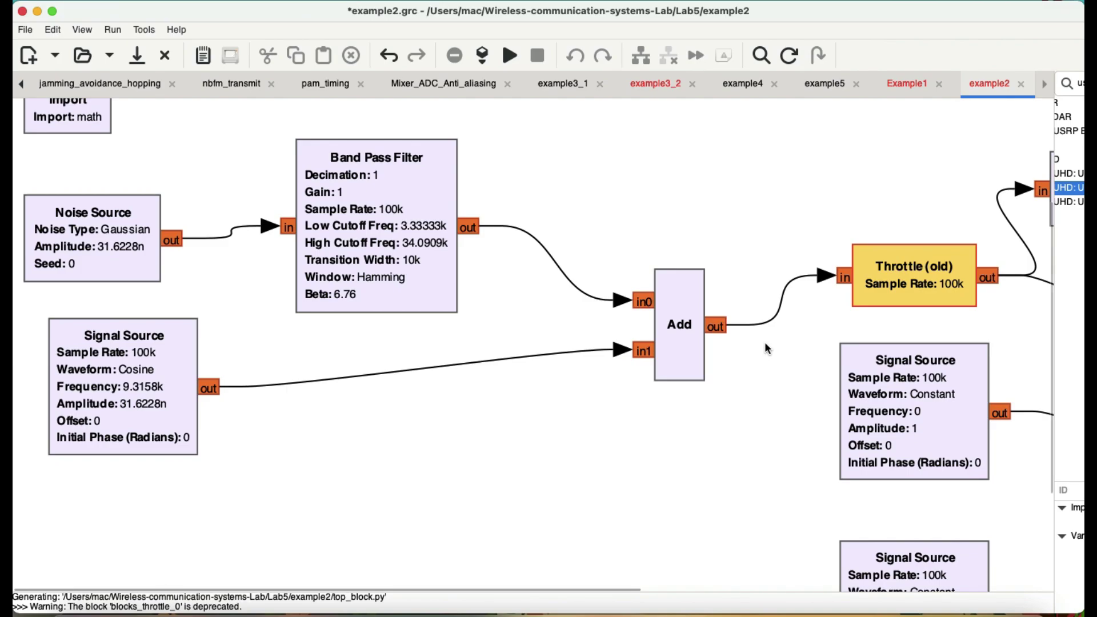
scroll(764, 343, "right", 10)
scroll(766, 348, "right", 2)
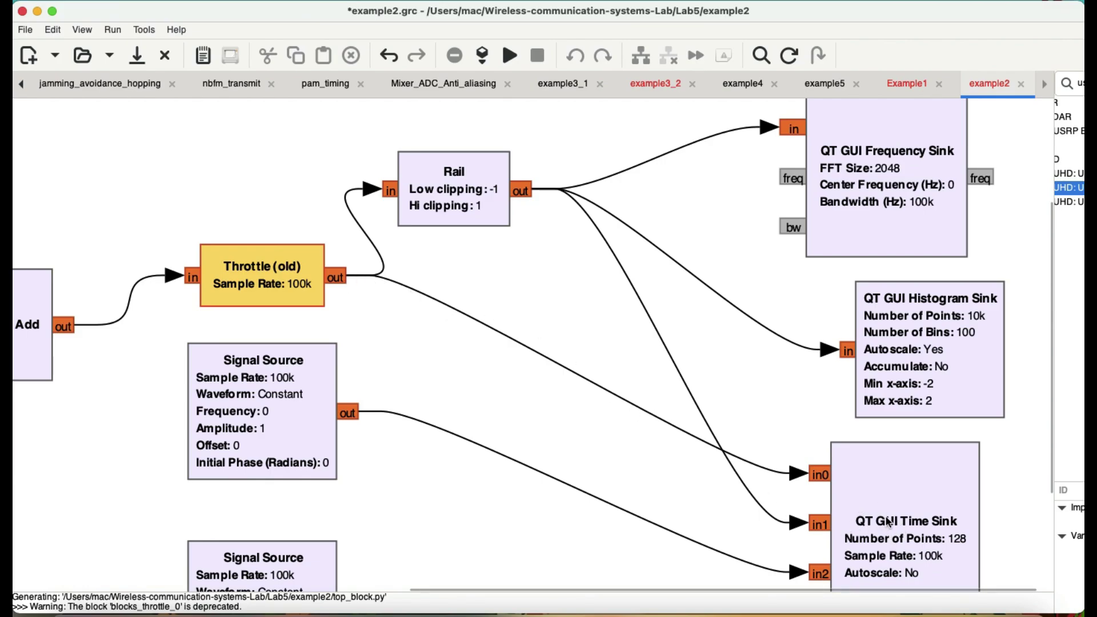
Check the clipping parameters of the Rail block and the amplitude parameters of both constant Signal Source blocks
double_click(450, 179)
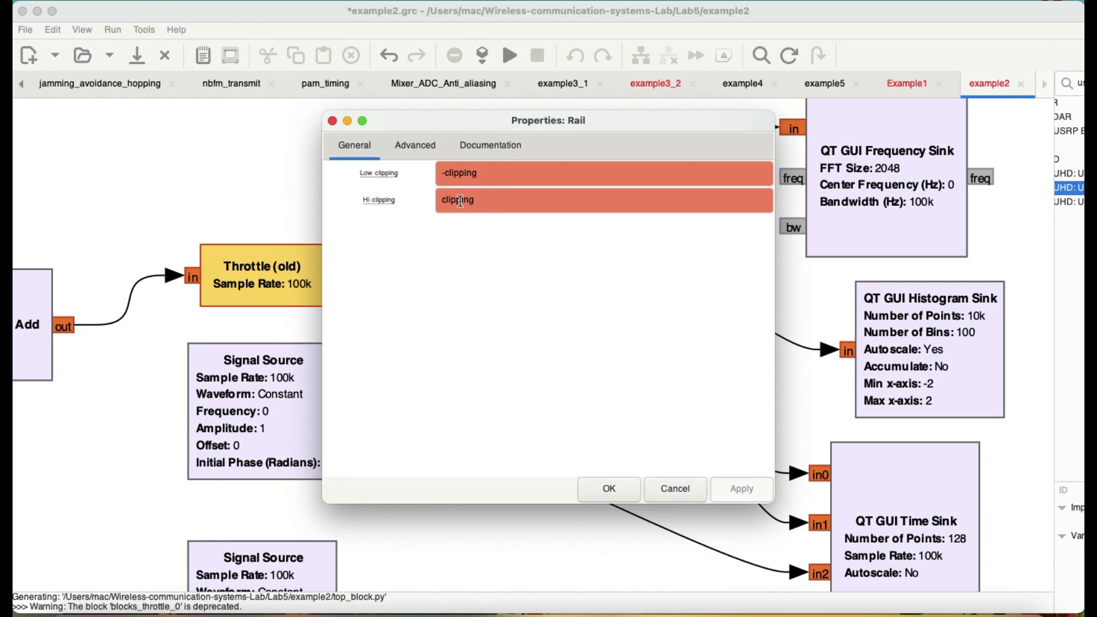
left_click(333, 121)
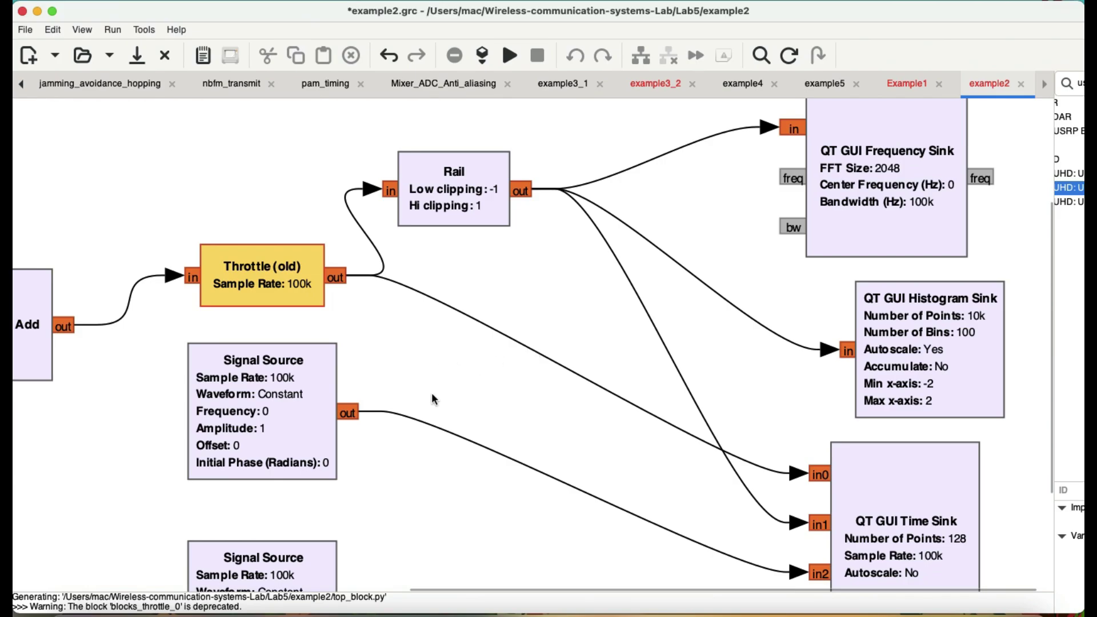
scroll(458, 394, "down", 2)
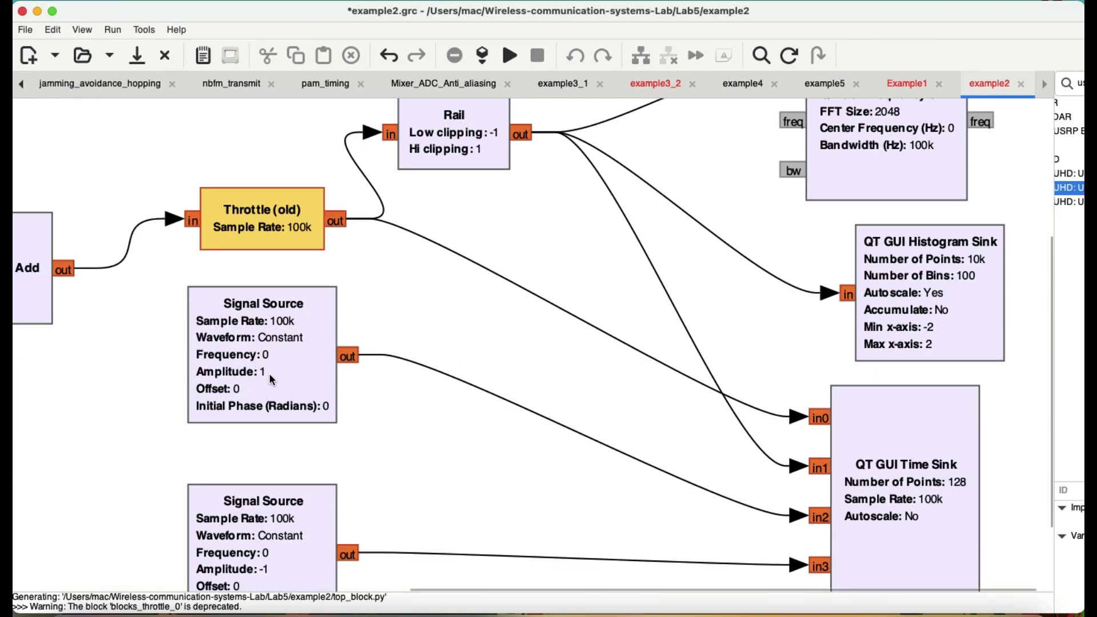
double_click(273, 356)
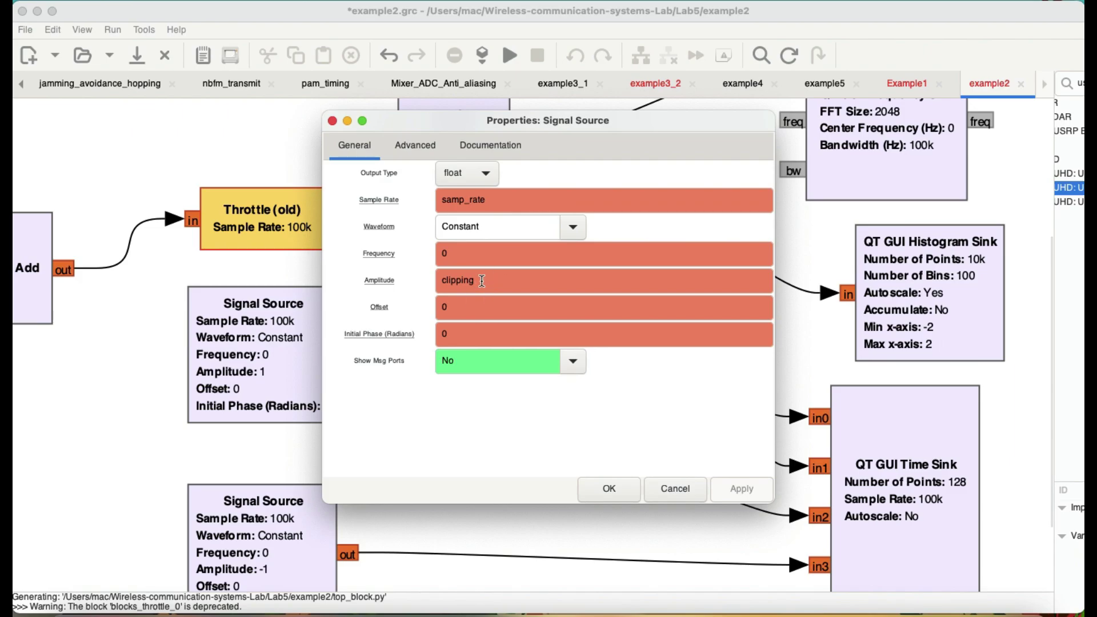
left_click(332, 122)
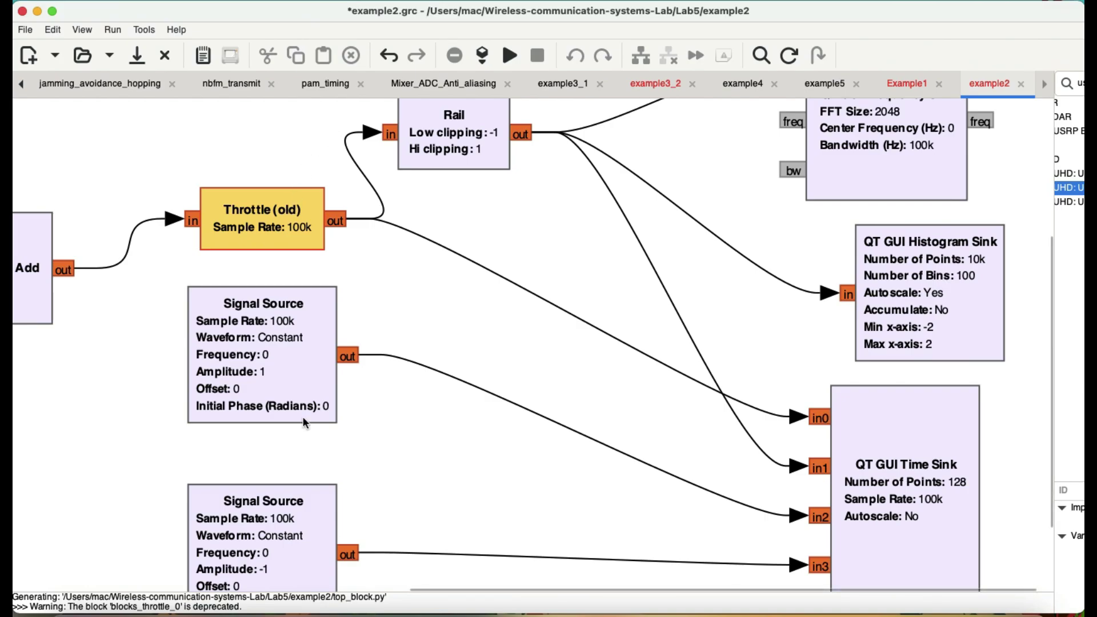
double_click(270, 536)
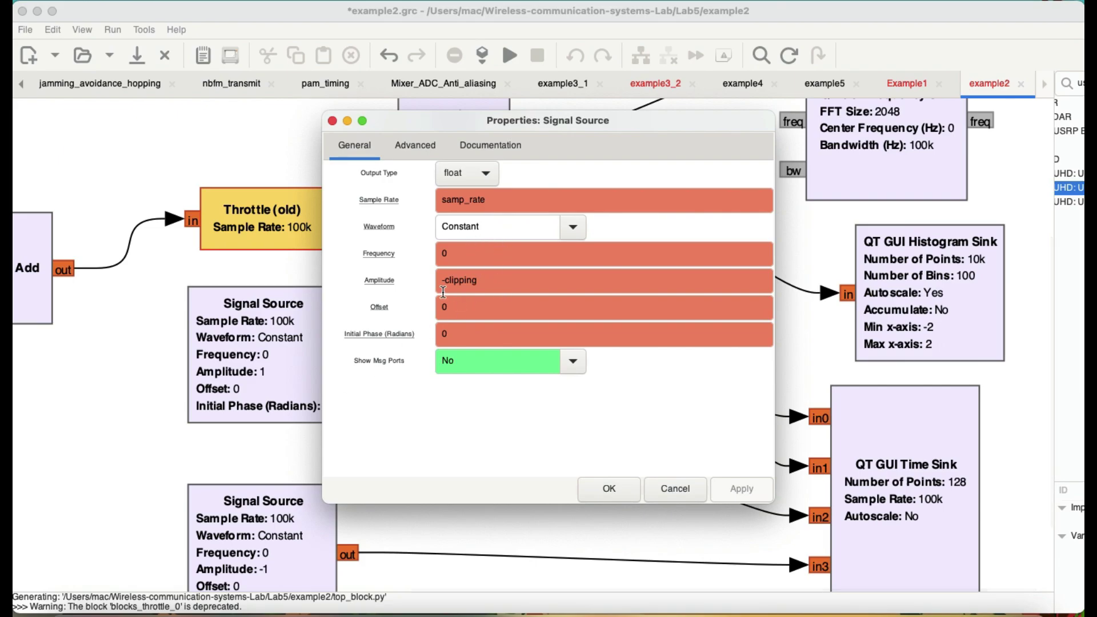
left_click(607, 489)
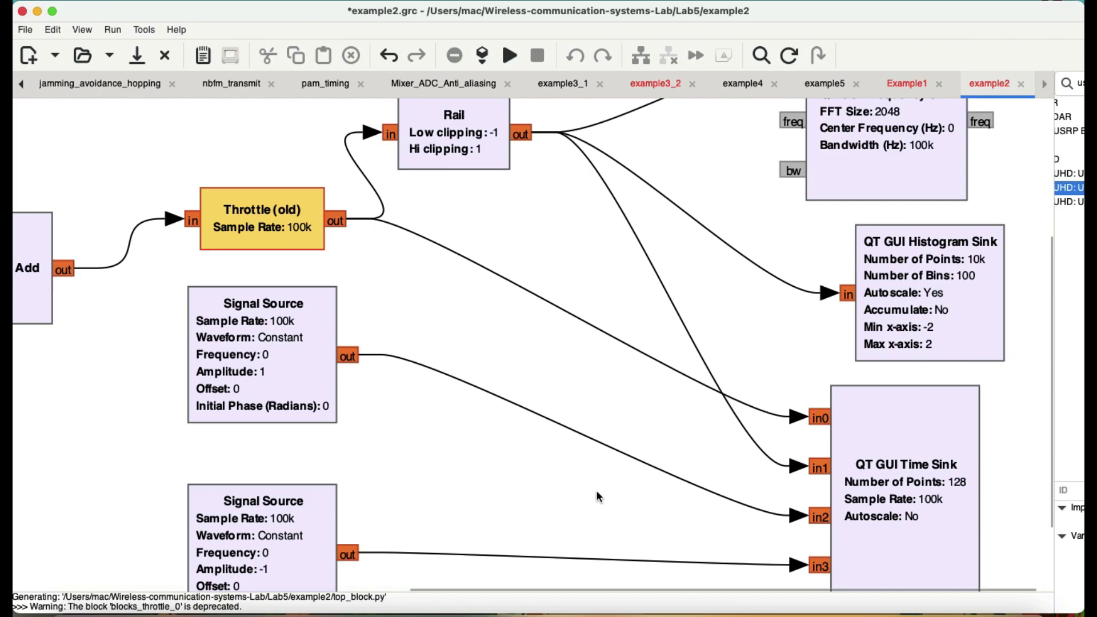
Check the properties of the QT GUI Chooser that controls the clipping variable
scroll(592, 419, "up", 5)
scroll(592, 420, "left", 8)
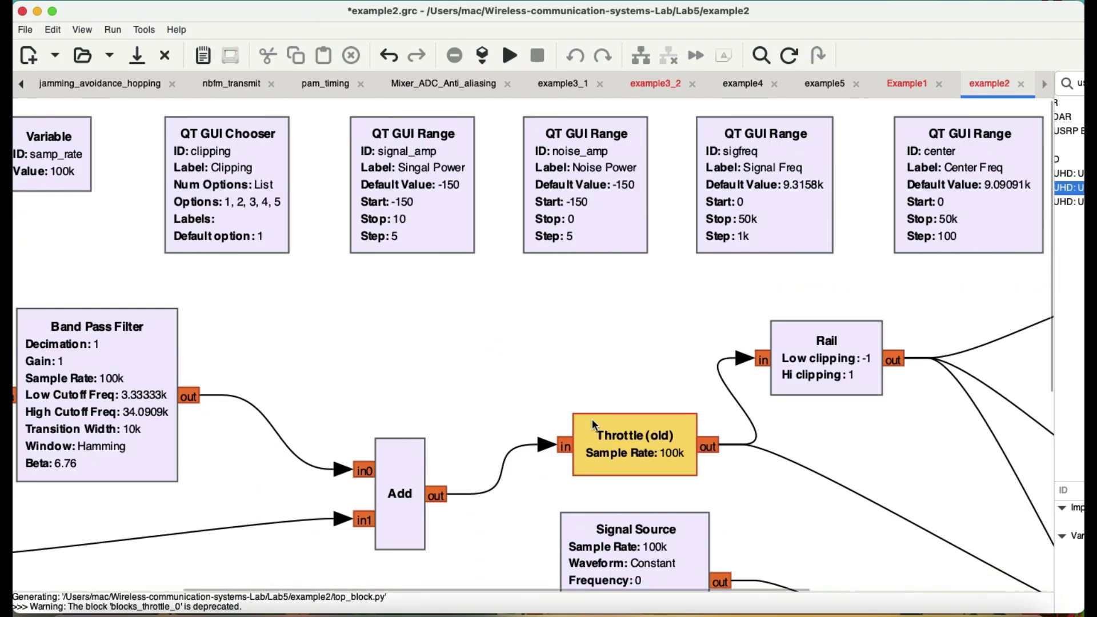
double_click(276, 187)
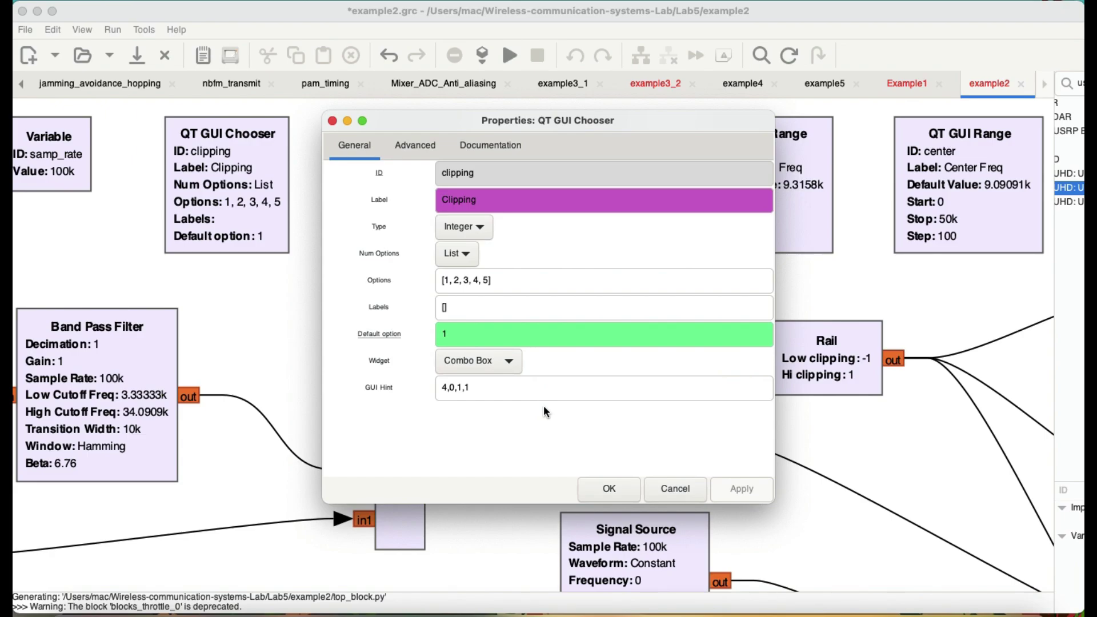
left_click(600, 486)
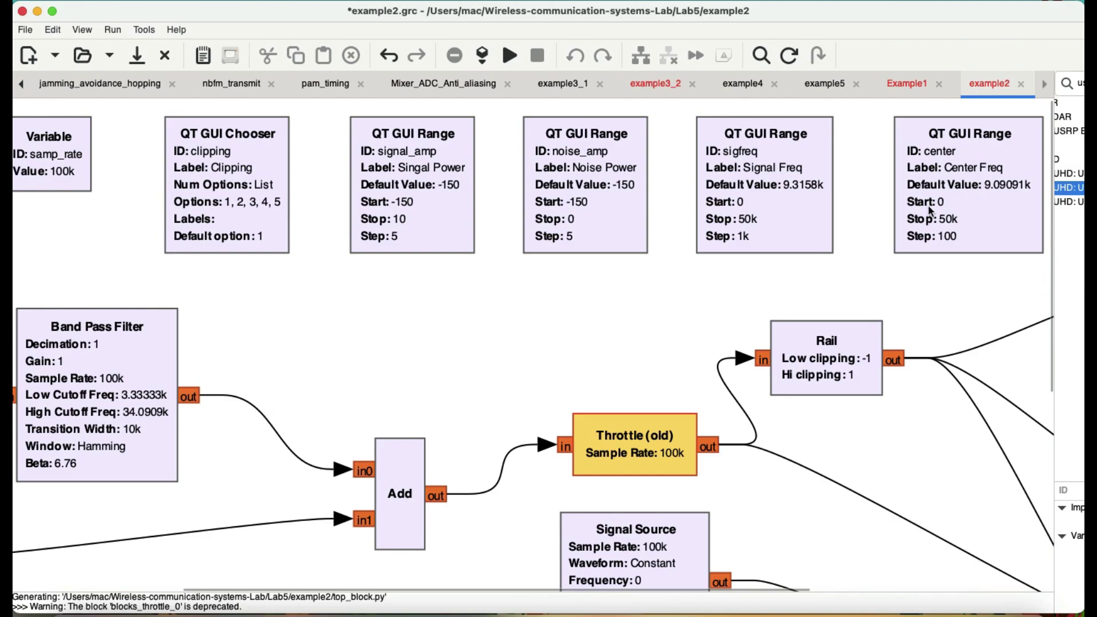
Examine the QT GUI Range blocks and the signal path from the sources through the Rail block to the sinks
scroll(894, 239, "right", 5)
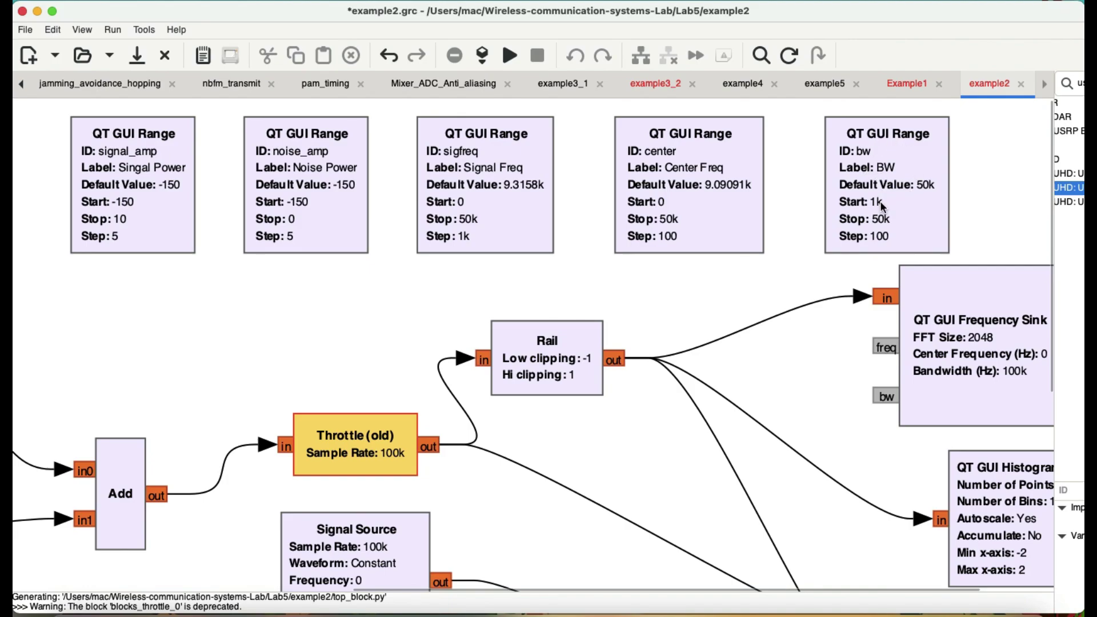
scroll(588, 274, "left", 10)
scroll(588, 275, "down", 1)
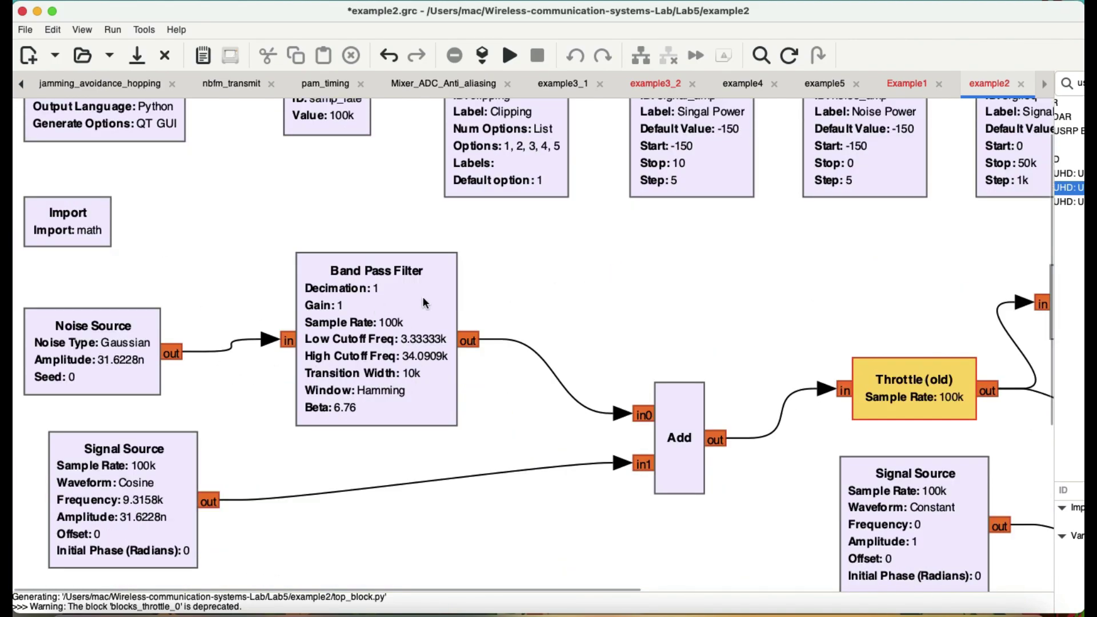
scroll(676, 337, "right", 7)
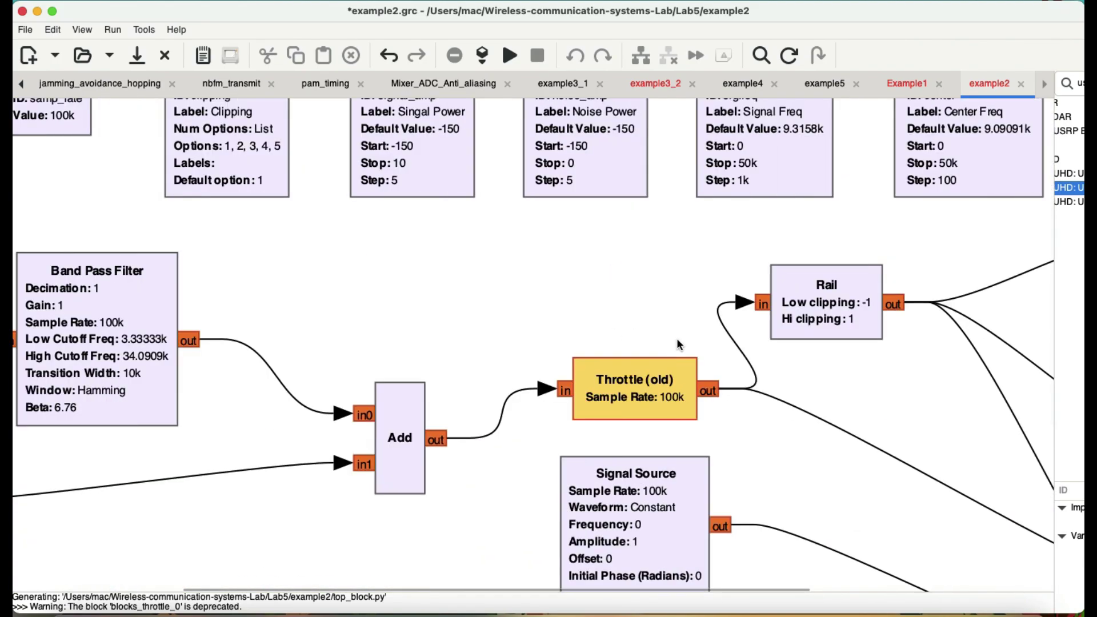
scroll(678, 339, "down", 2)
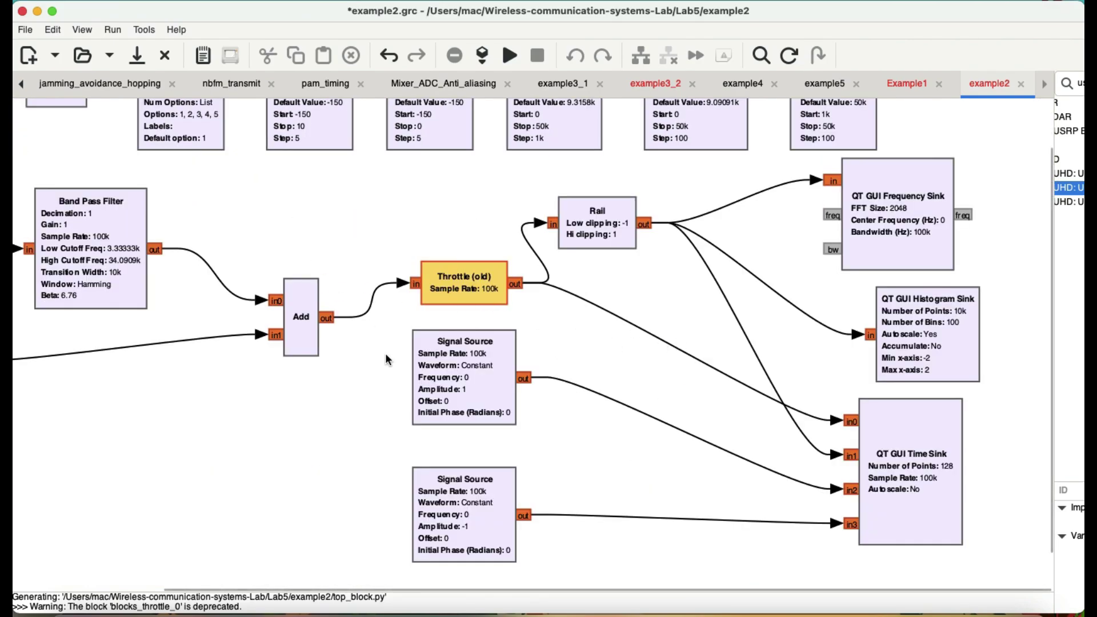
scroll(386, 356, "left", 3)
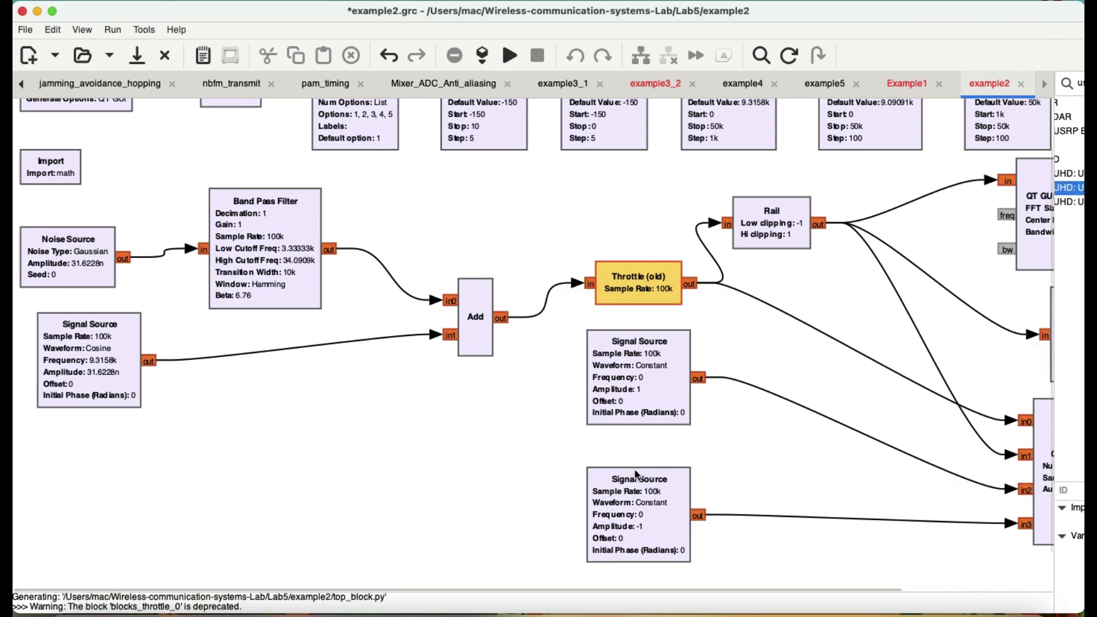
scroll(822, 350, "right", 3)
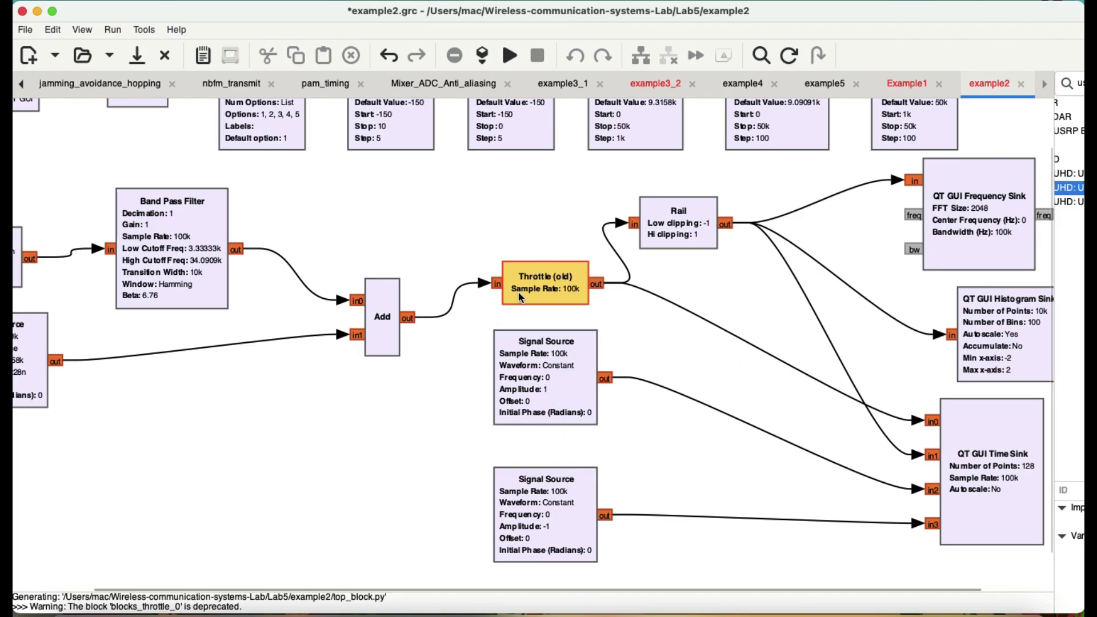
Execute the flow graph and switch the clipping level to 2, to 3, and back to 1
left_click(509, 57)
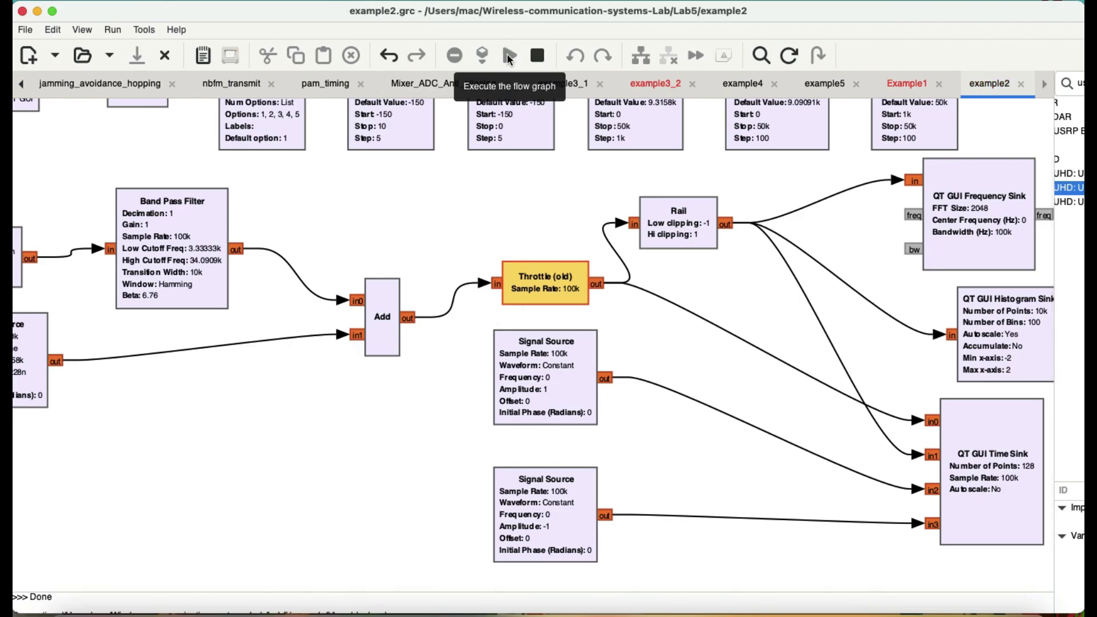
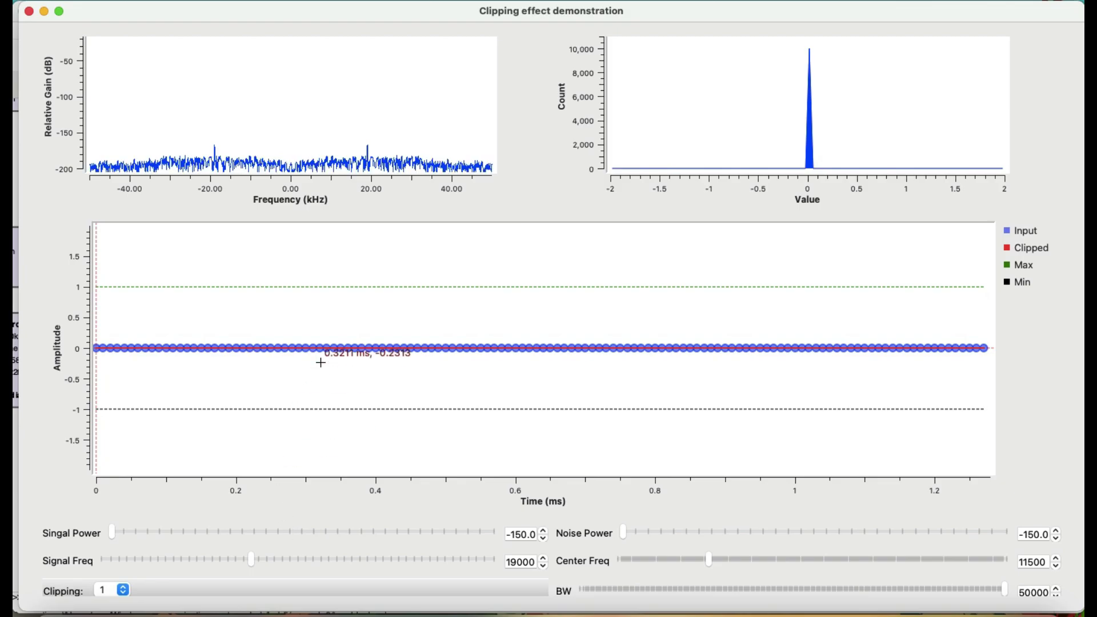
key("super+q")
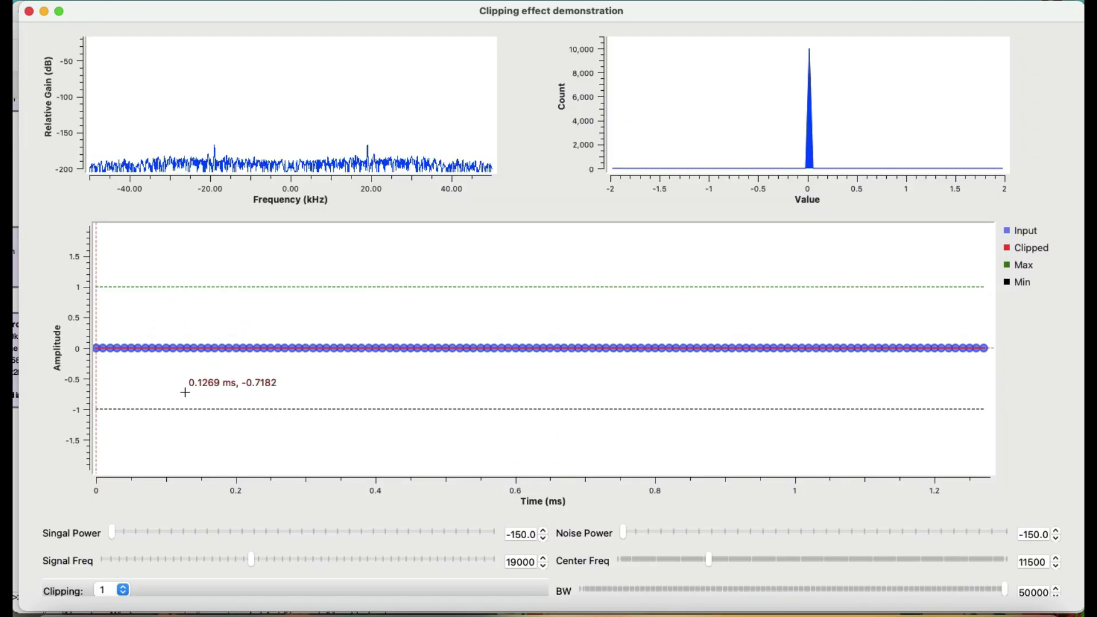
left_click(124, 592)
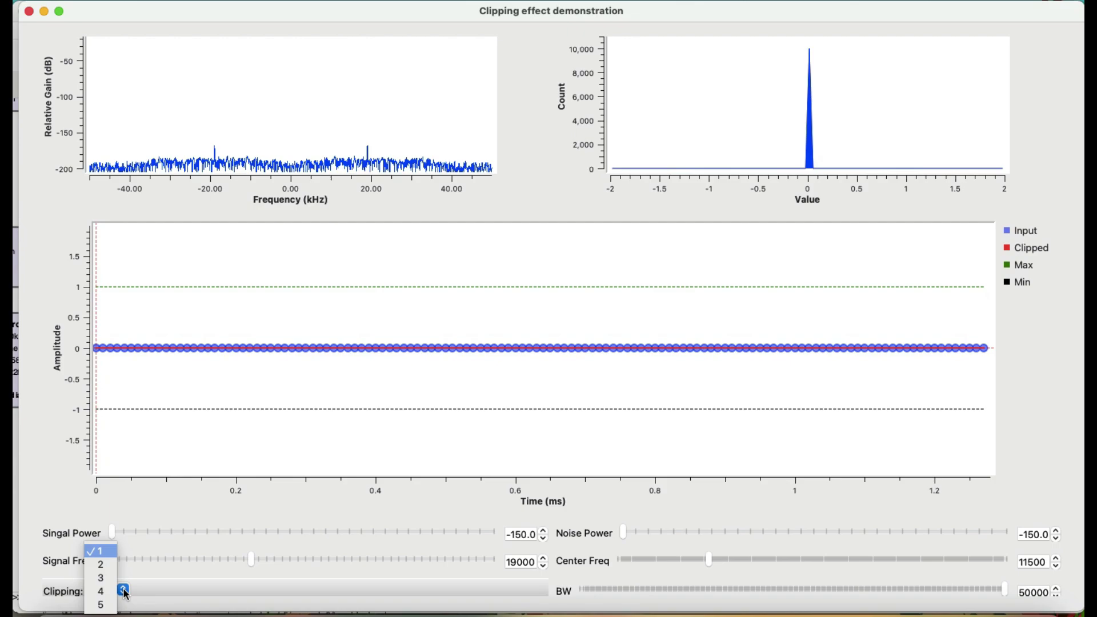
left_click(100, 564)
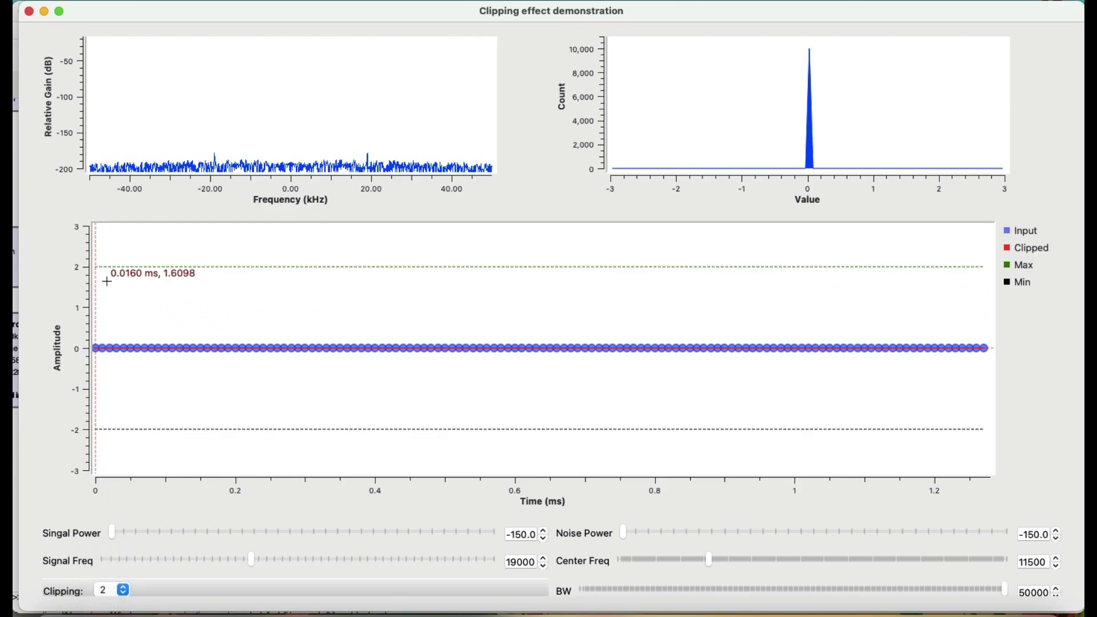
left_click(124, 591)
left_click(112, 578)
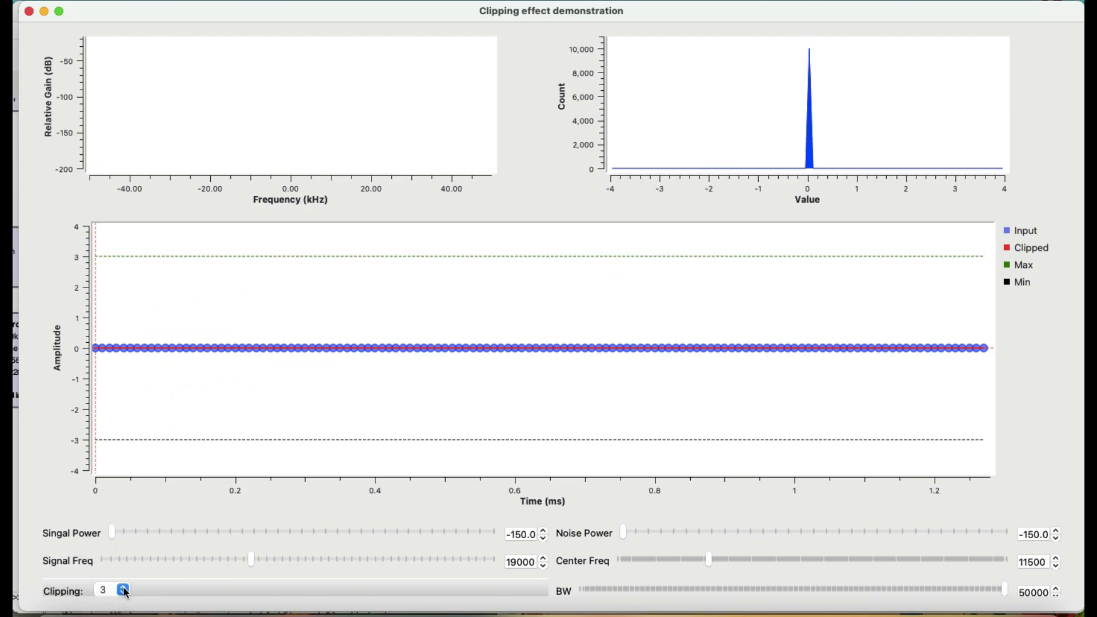
left_click(125, 592)
left_click(105, 550)
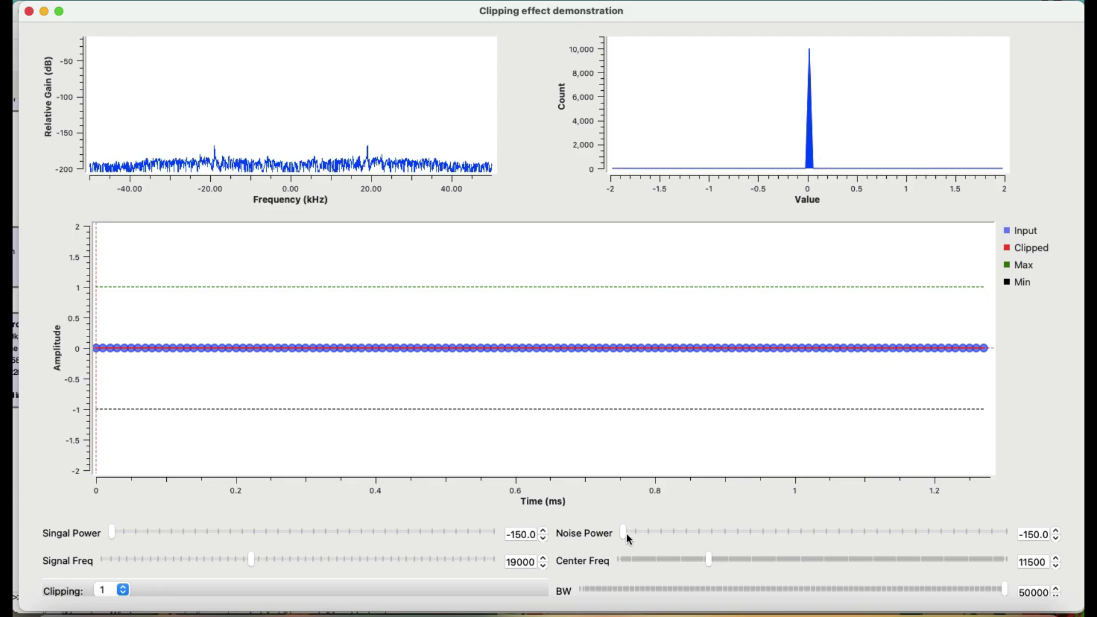
Review the source and filter blocks in the flow graph and return to the running clipping demonstration
key("super+q")
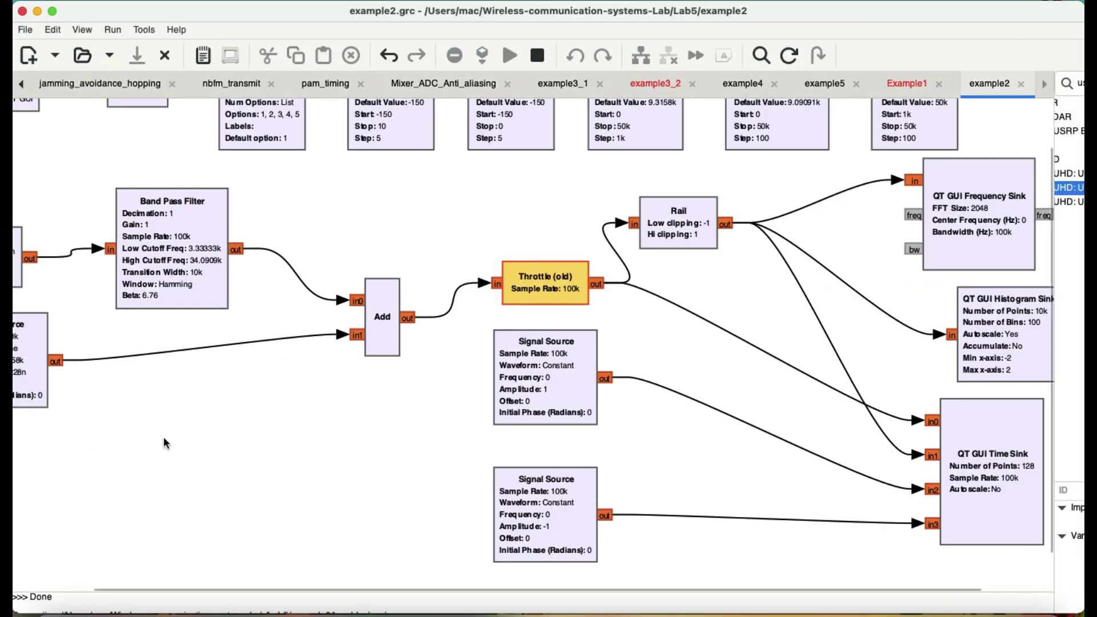
scroll(166, 443, "up", 2)
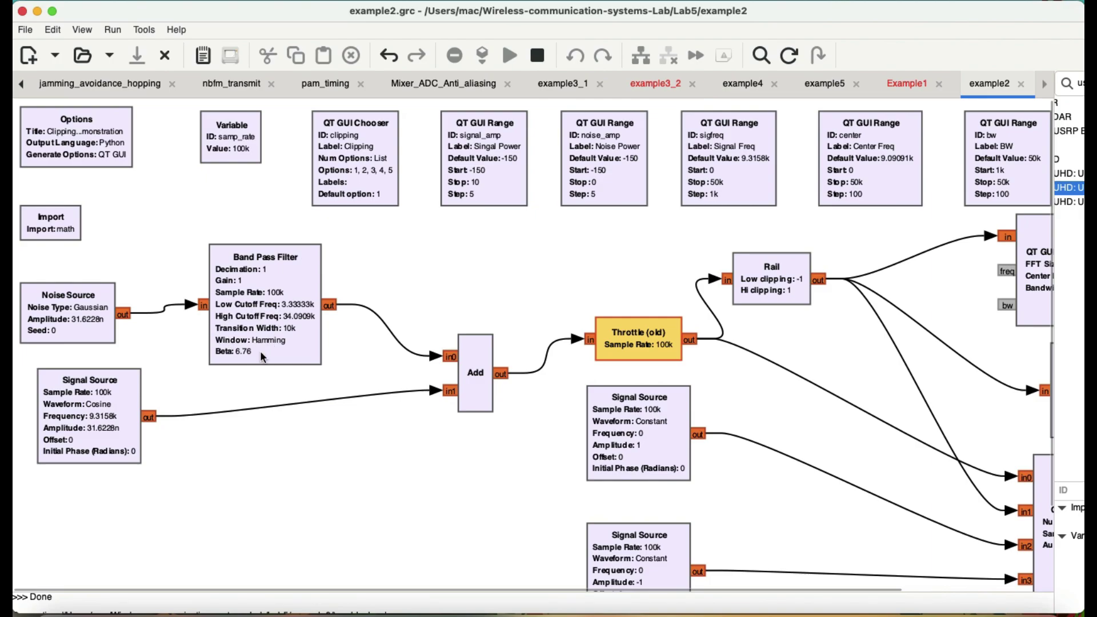
key("F6")
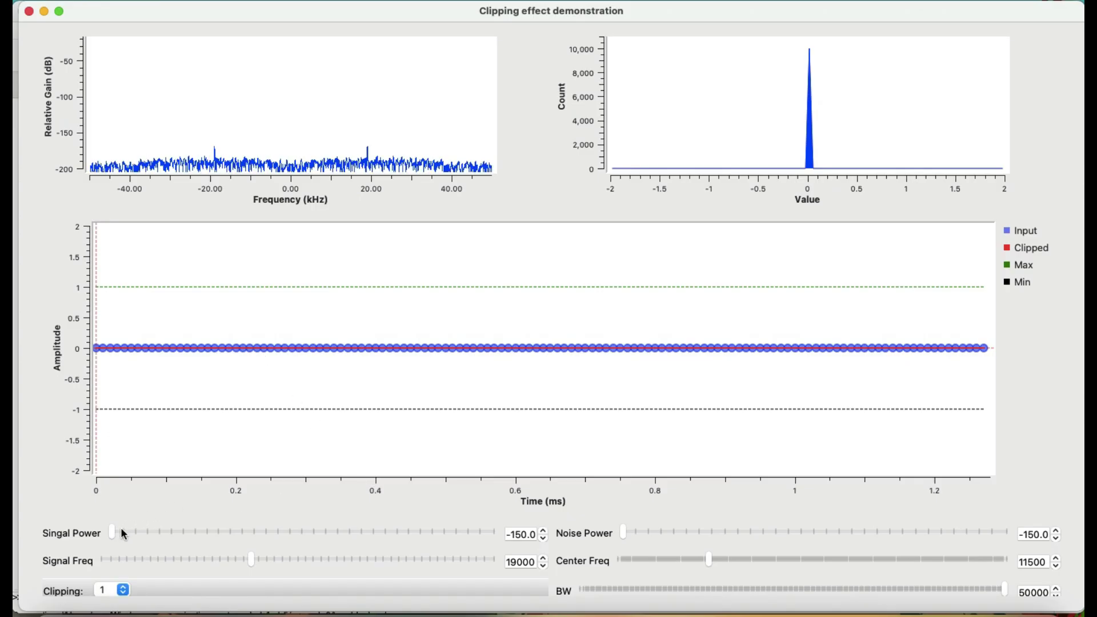
Raise the signal power to -125 and on to -80 in the running clipping demonstration
left_click(179, 534)
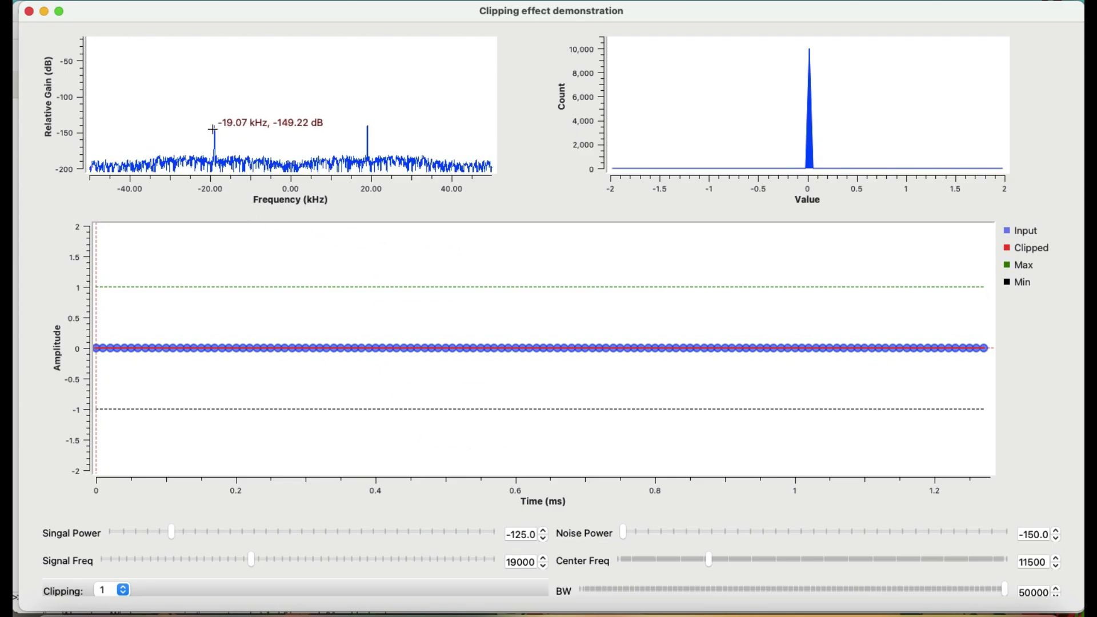
left_click(285, 531)
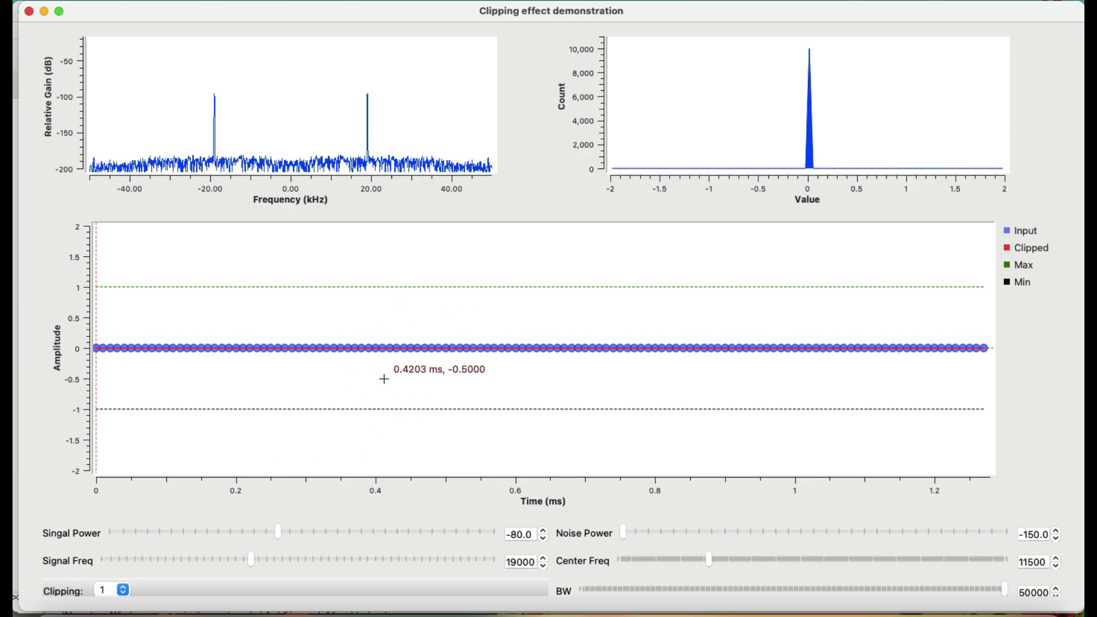
key("super+q")
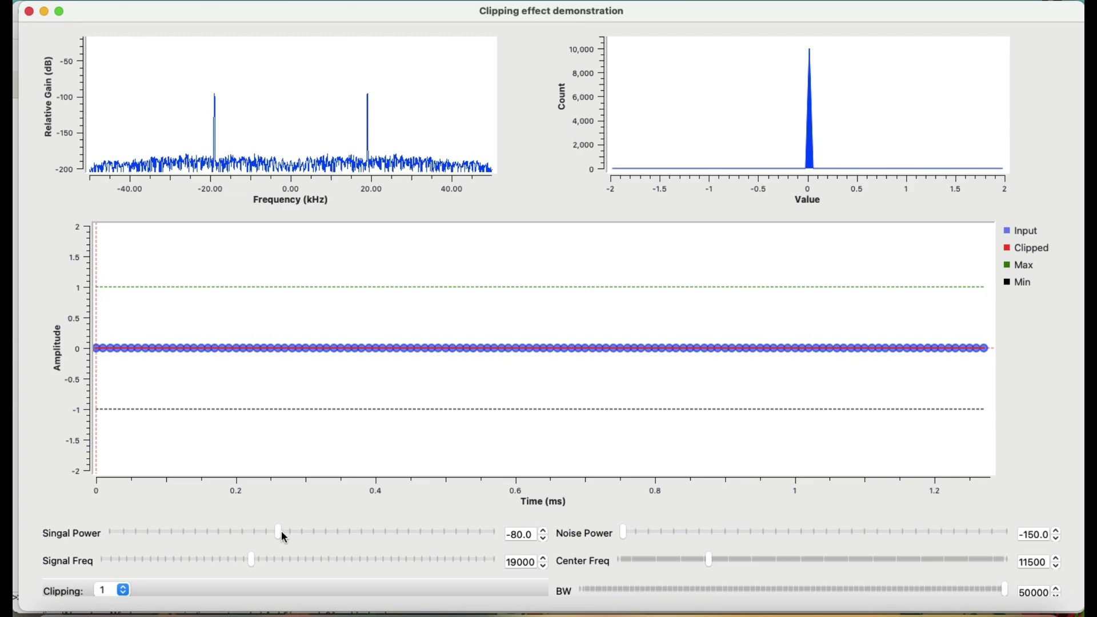
Raise the signal power in stages to -55, -25, -10 and 0
left_click(348, 532)
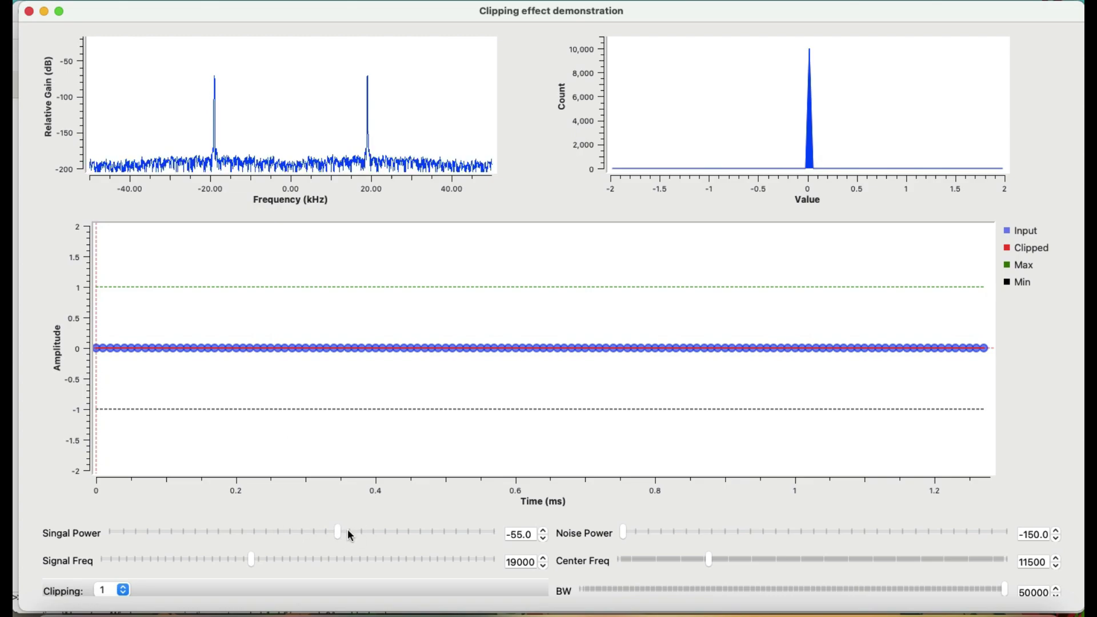
left_click(414, 534)
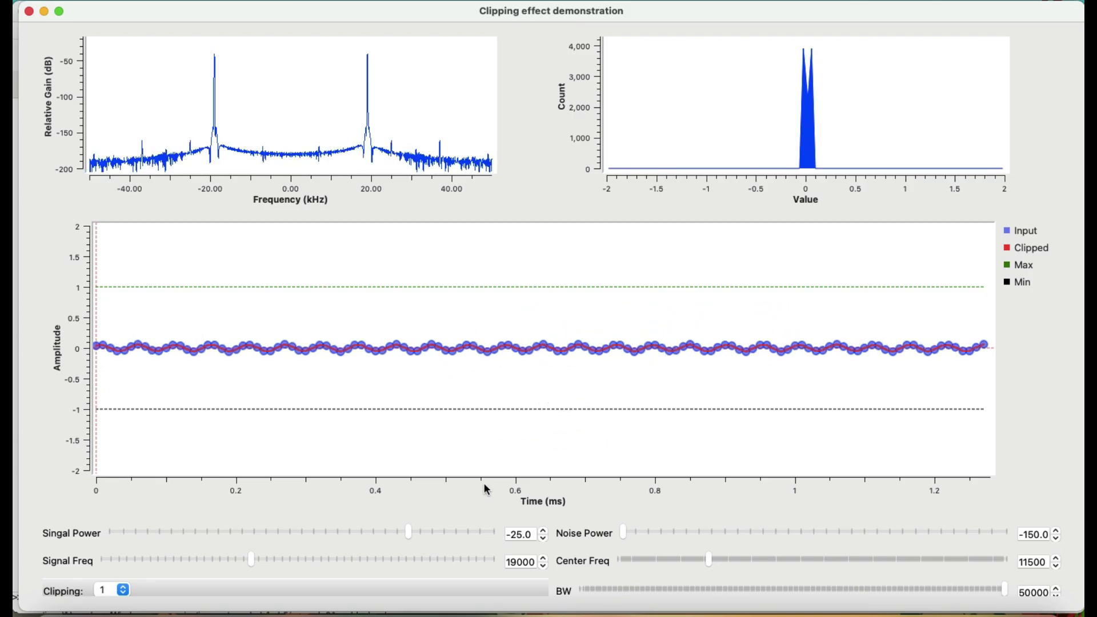
left_click(460, 533)
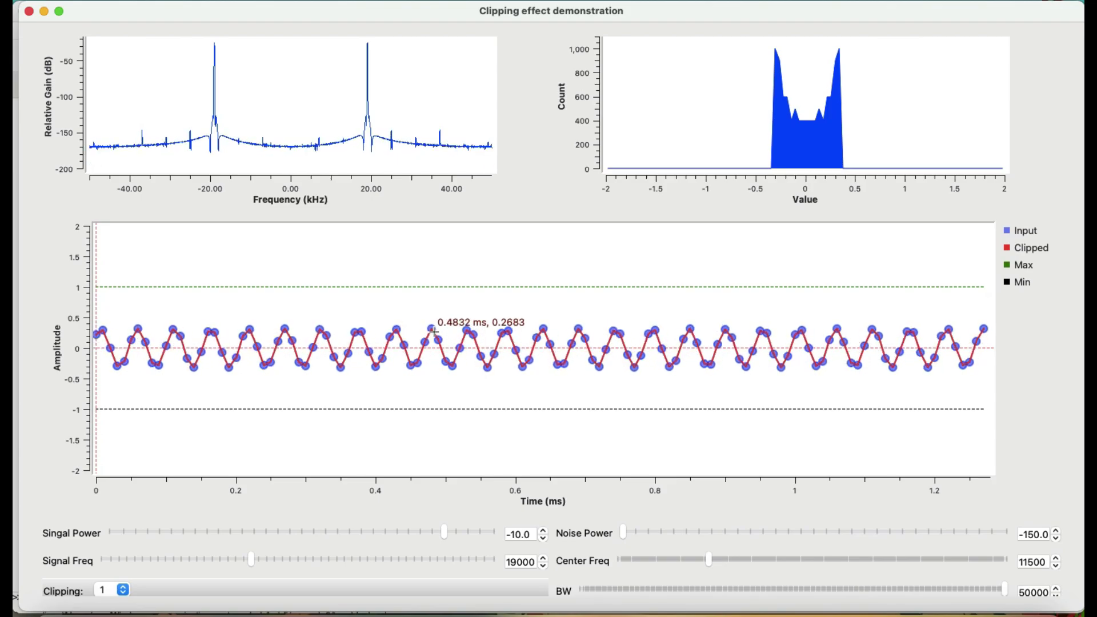
left_click(472, 530)
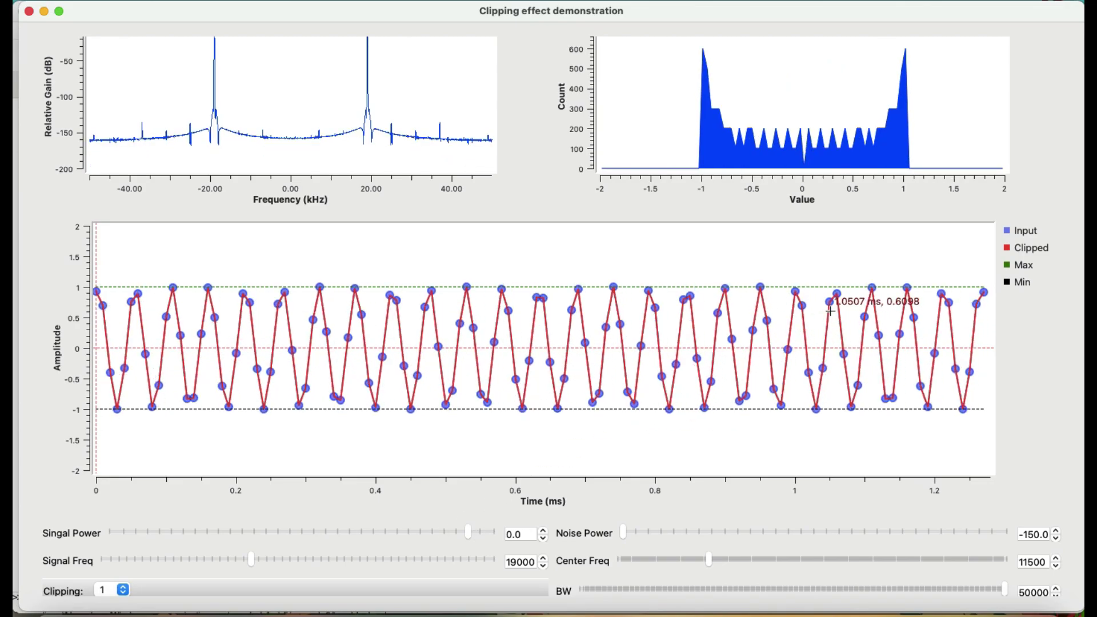
Hide the Clipped curve in the time plot and raise the signal power to 5
left_click(1029, 251)
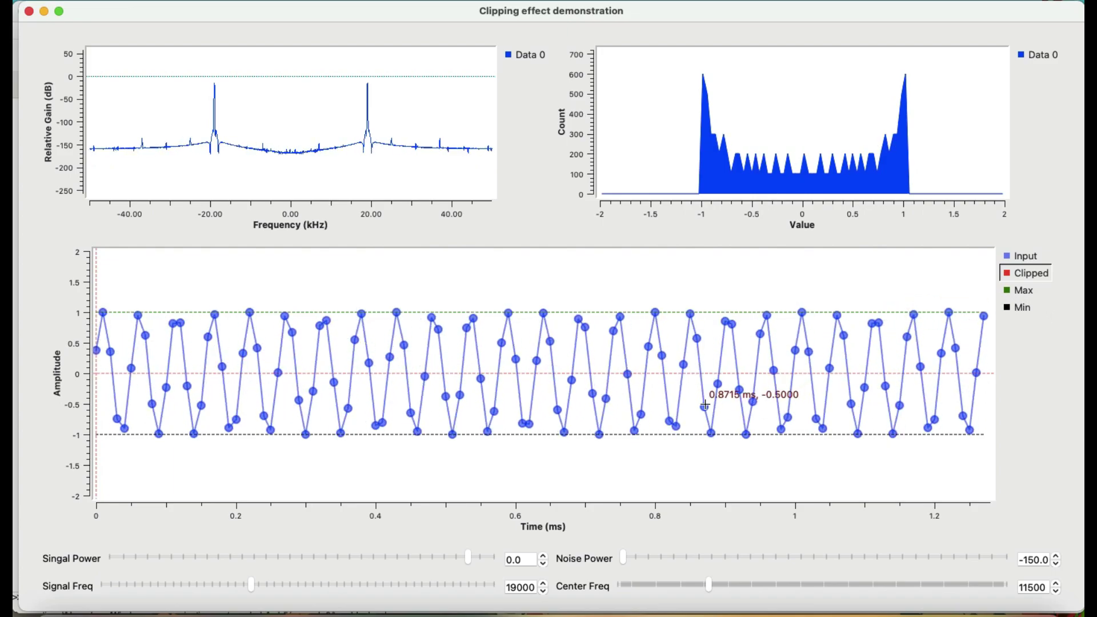
left_click(544, 557)
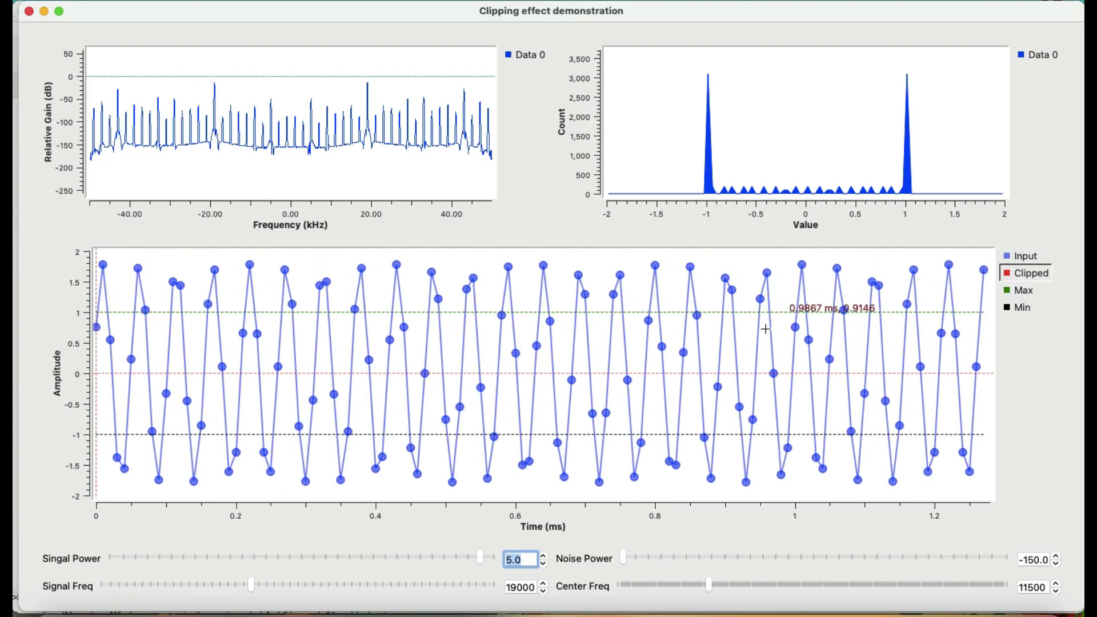
Toggle the Input and Clipped curves in the time plot to compare them, leaving the Input curve hidden
left_click(1024, 258)
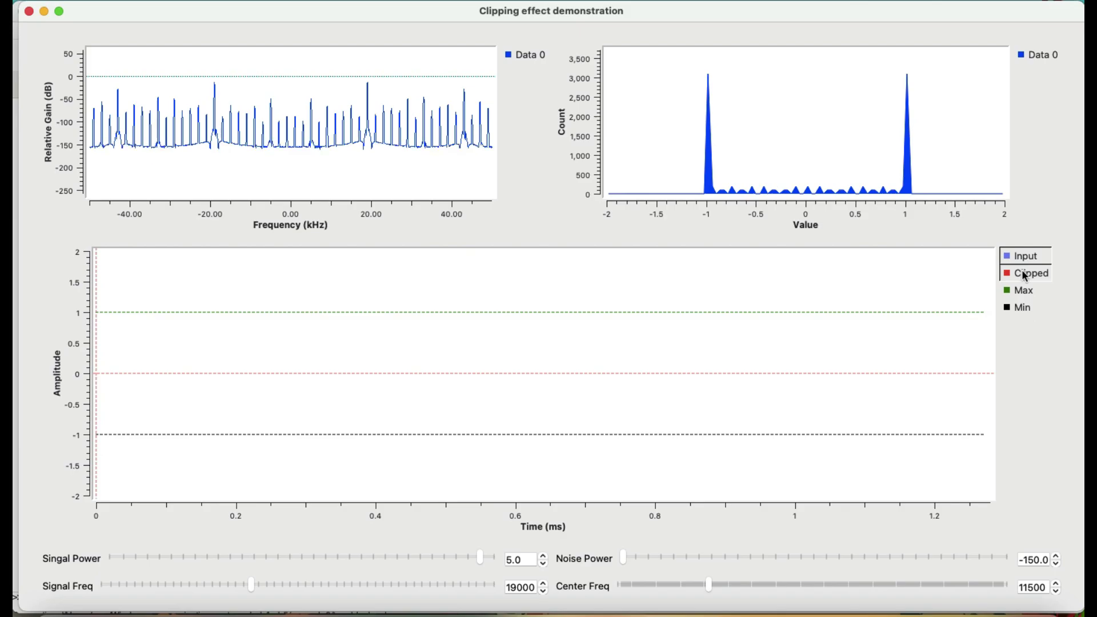
left_click(1026, 276)
left_click(1024, 257)
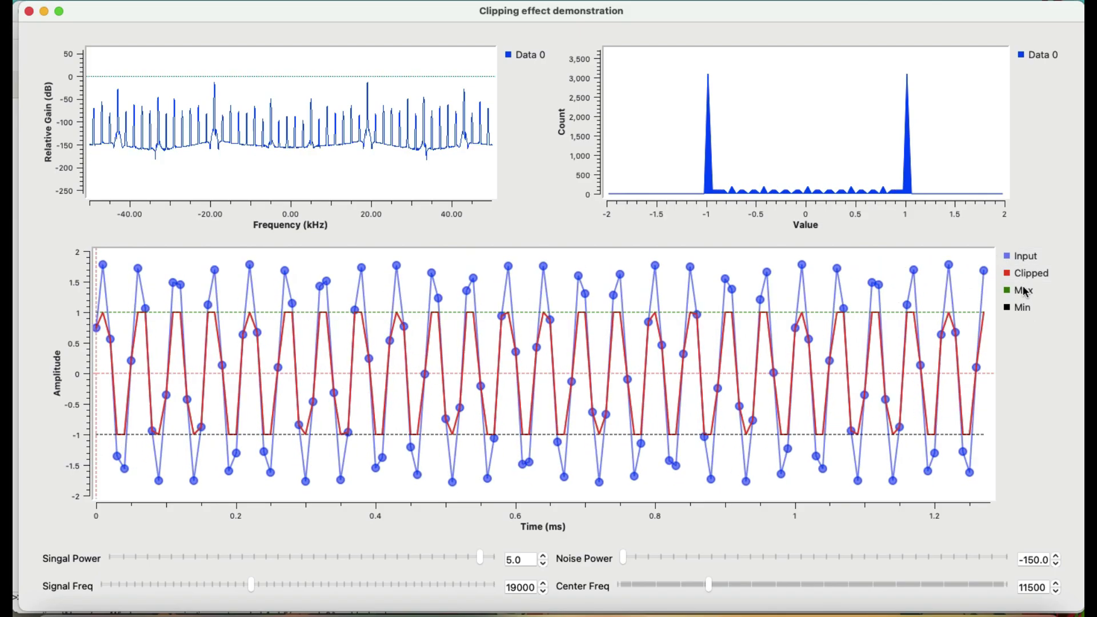
left_click(1024, 277)
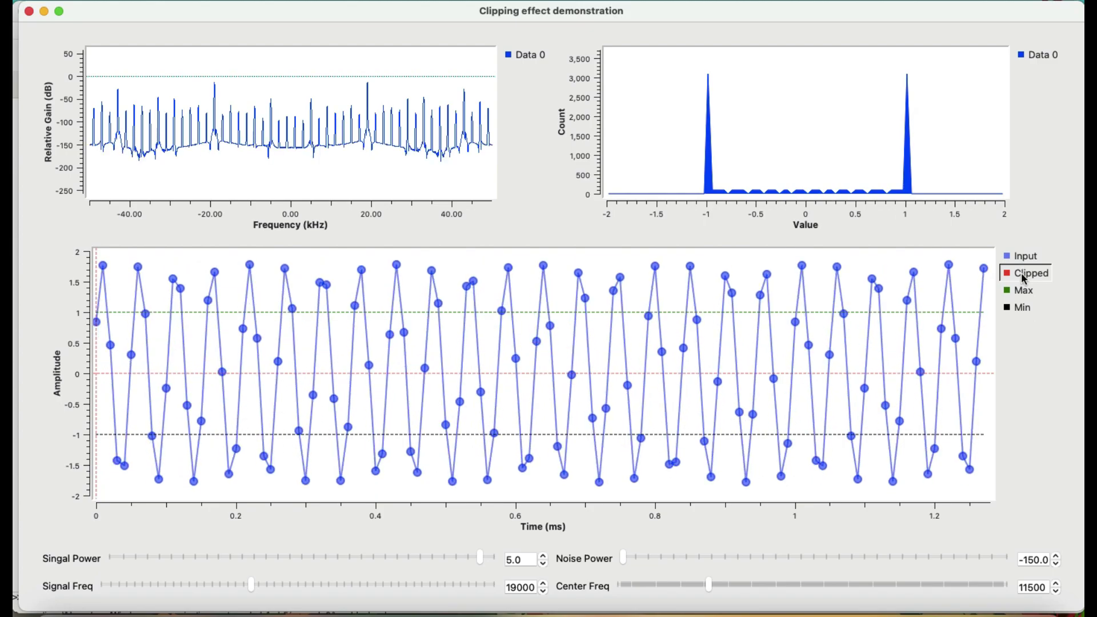
left_click(1023, 276)
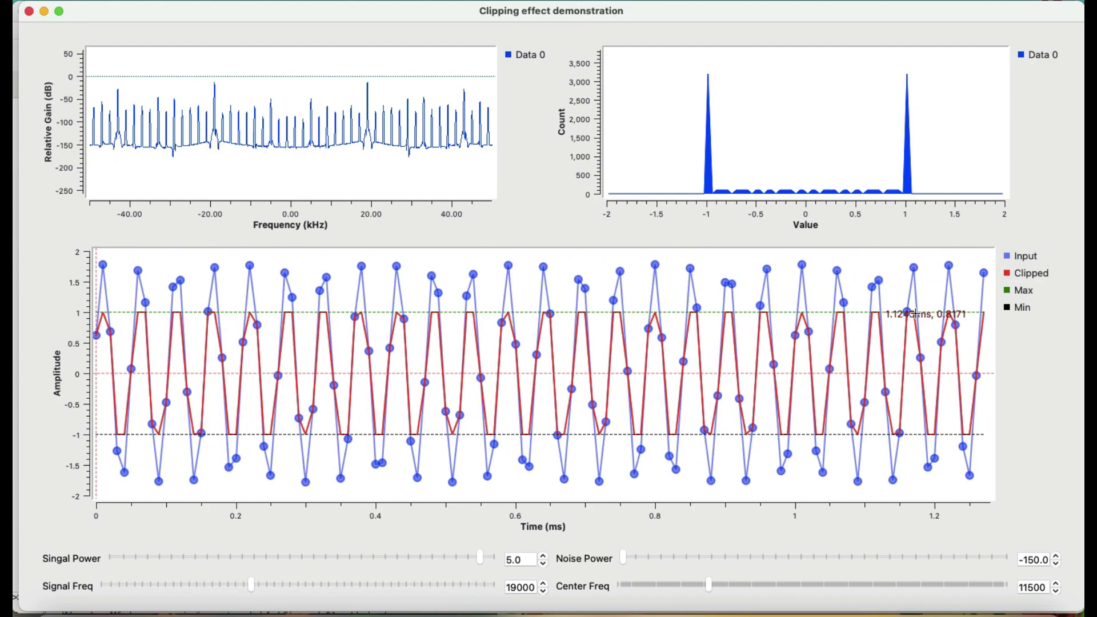
left_click(1036, 259)
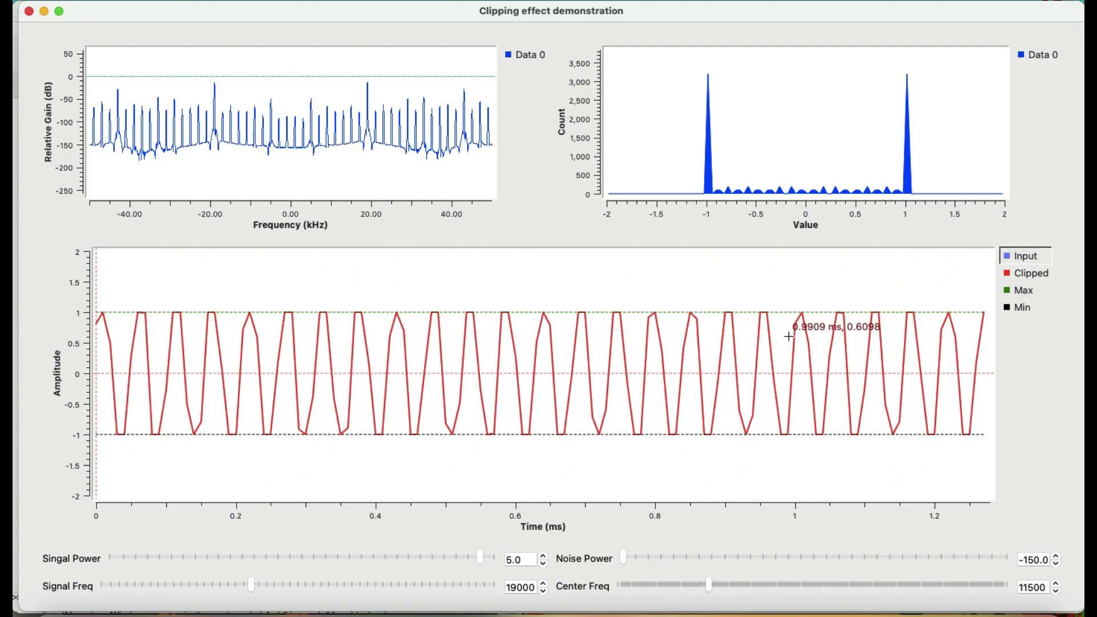
Set the signal power to 10, drop it to -10 and raise it to -5
left_click_drag(482, 558, 503, 557)
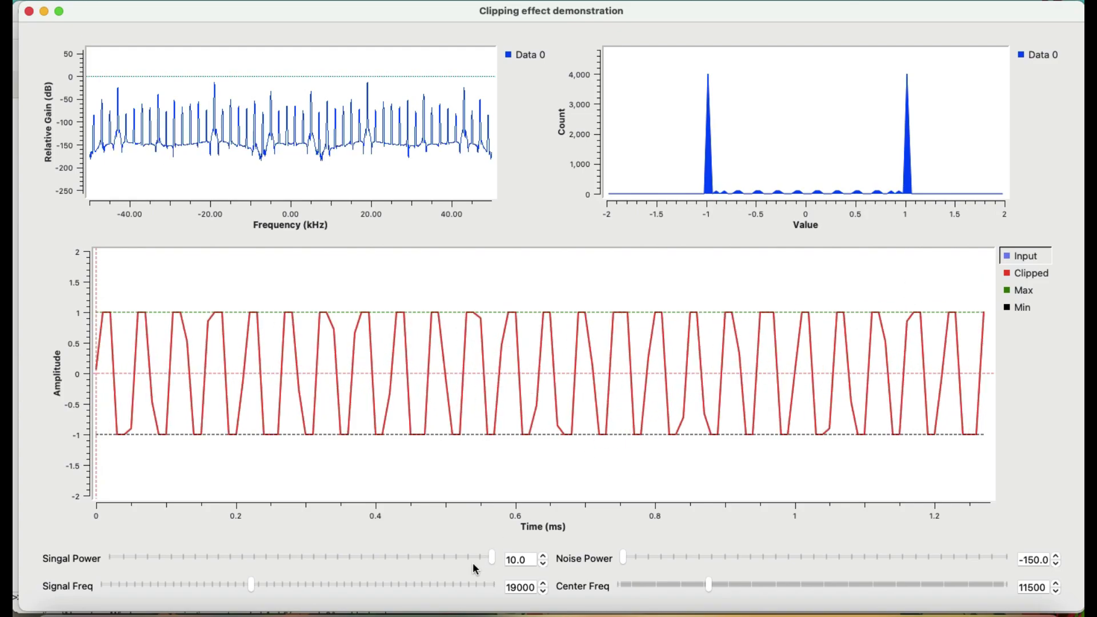
left_click(452, 554)
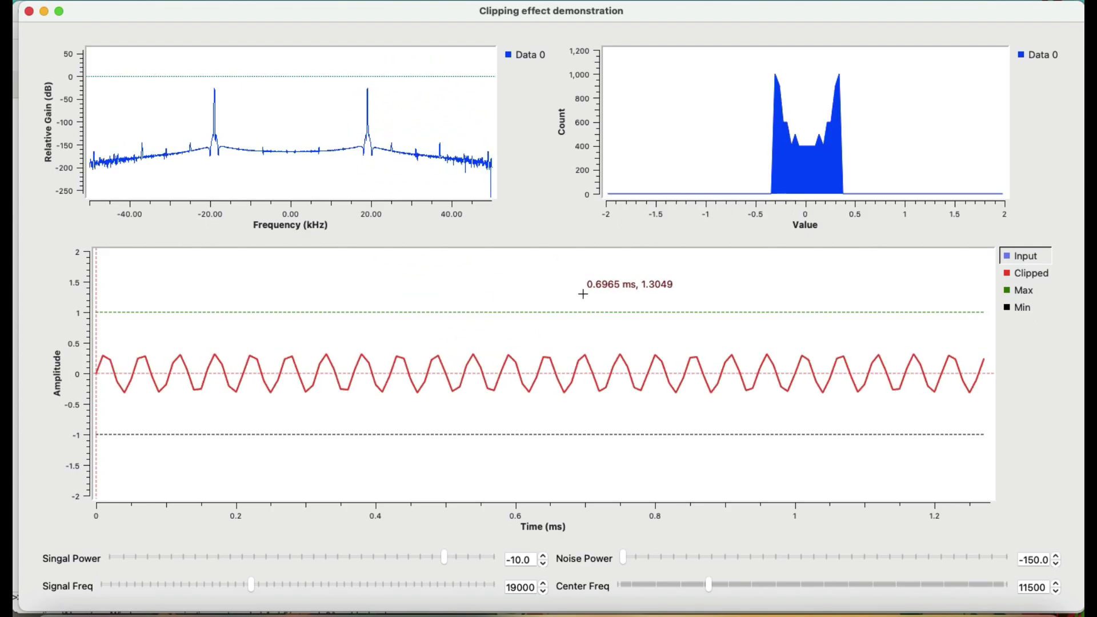
left_click(462, 553)
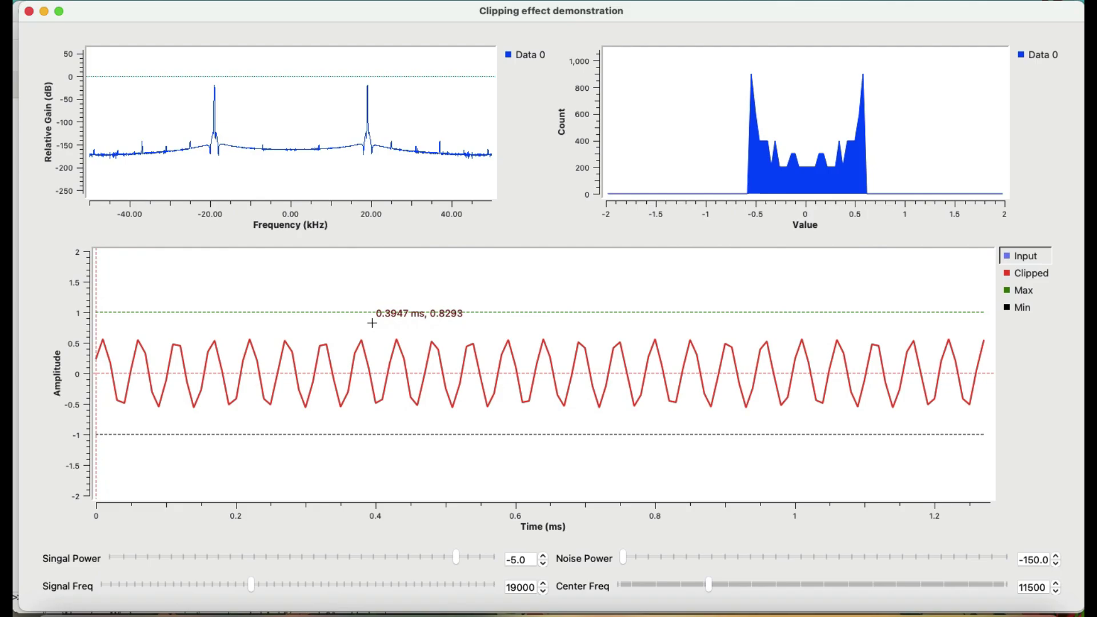
Raise the signal power to 0, 5 and the maximum of 10
mouse_move(486, 614)
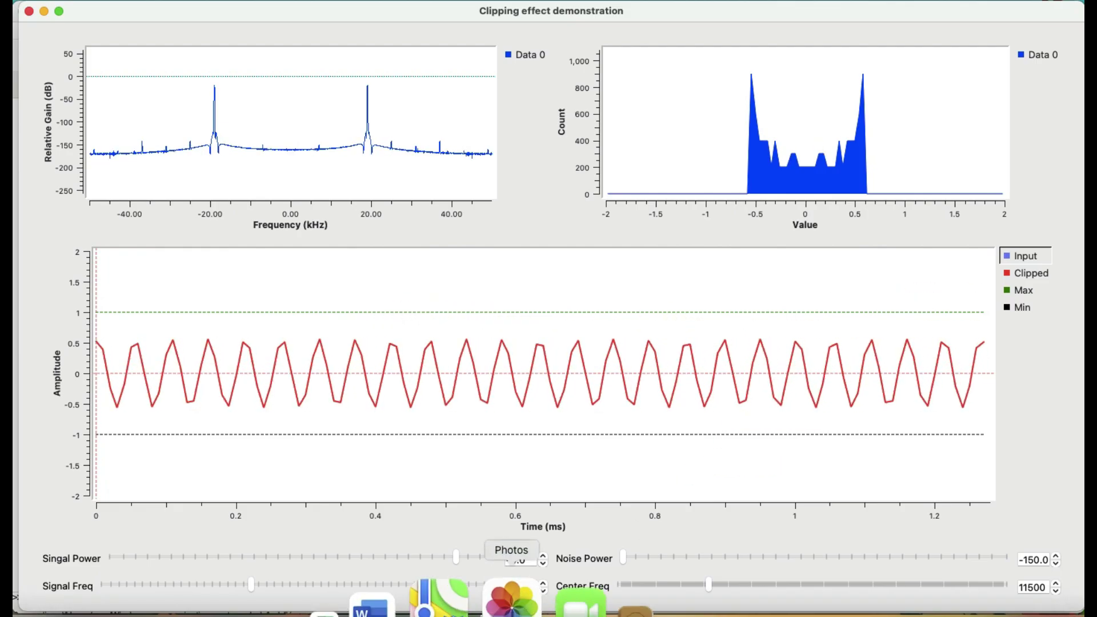
left_click(475, 554)
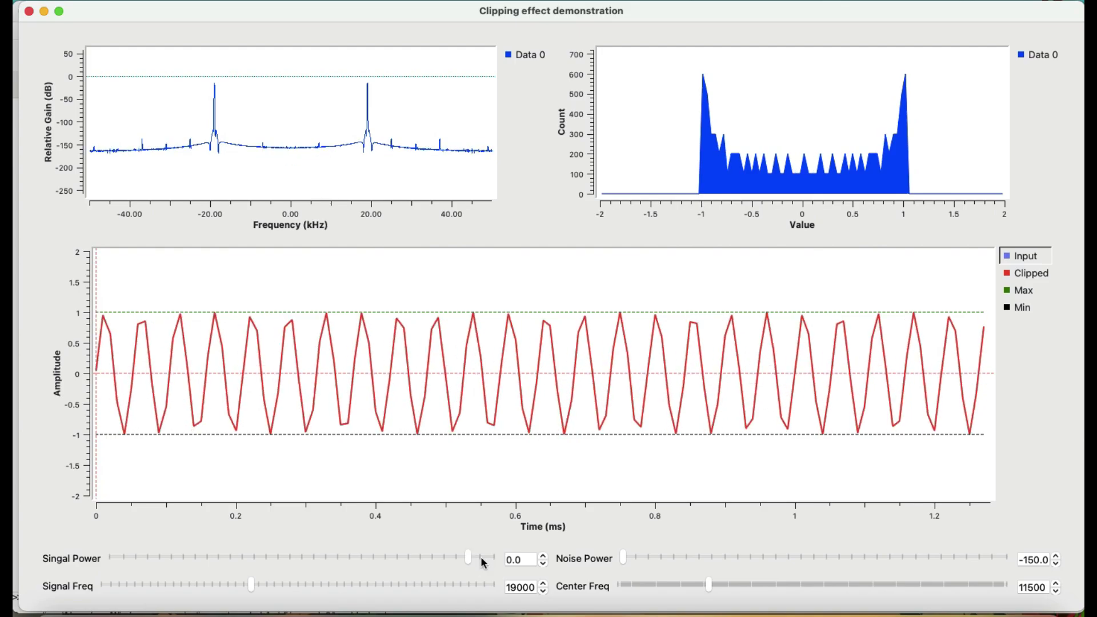
left_click(543, 556)
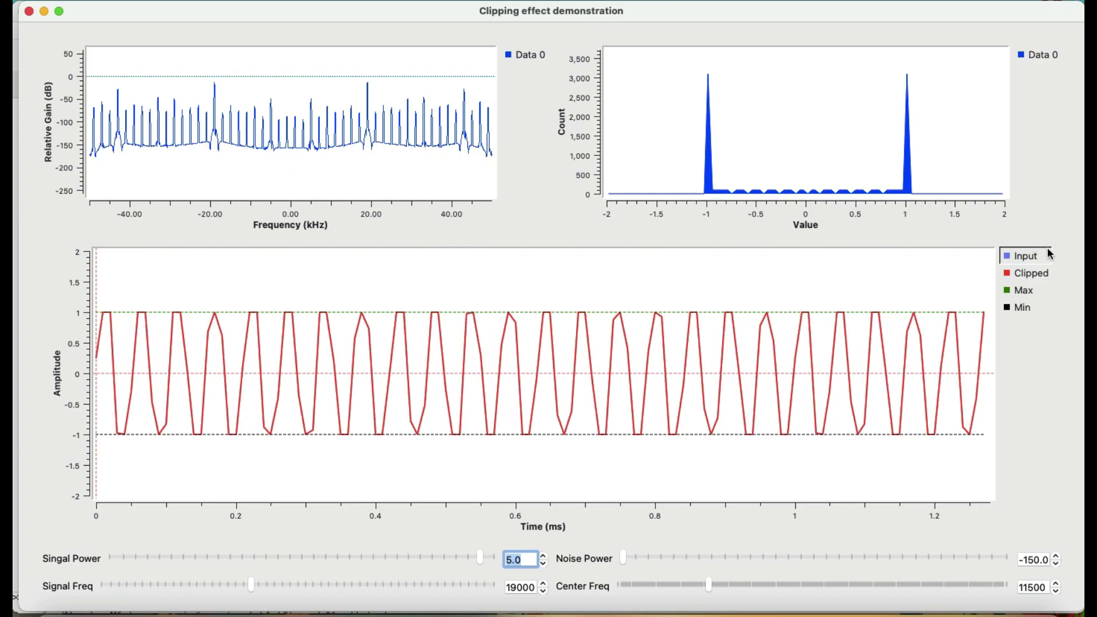
left_click(483, 559)
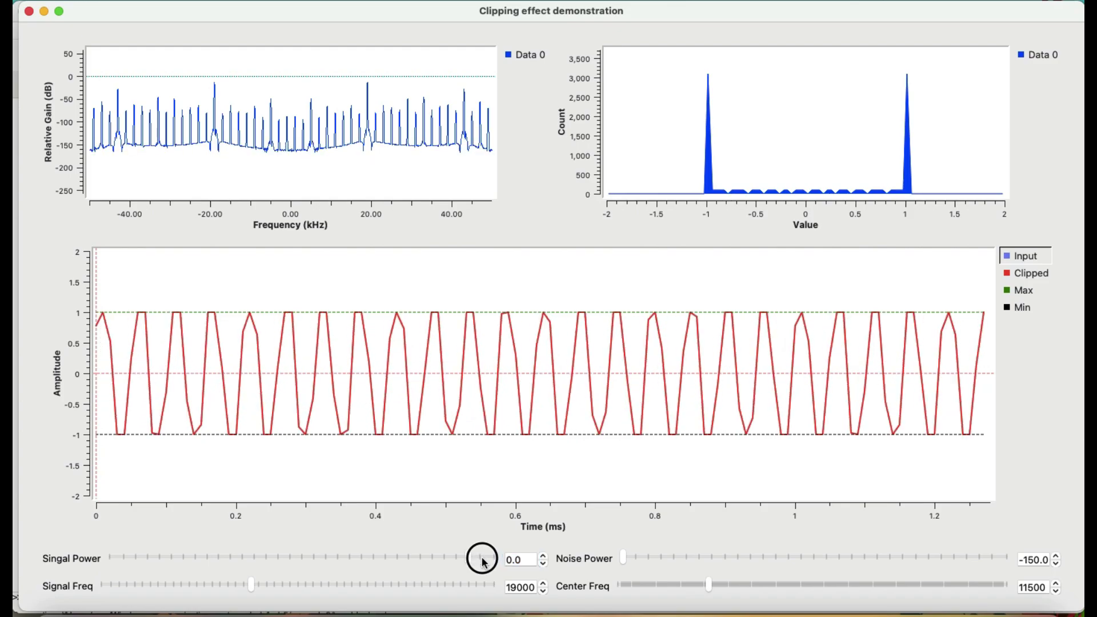
left_click_drag(482, 563, 499, 558)
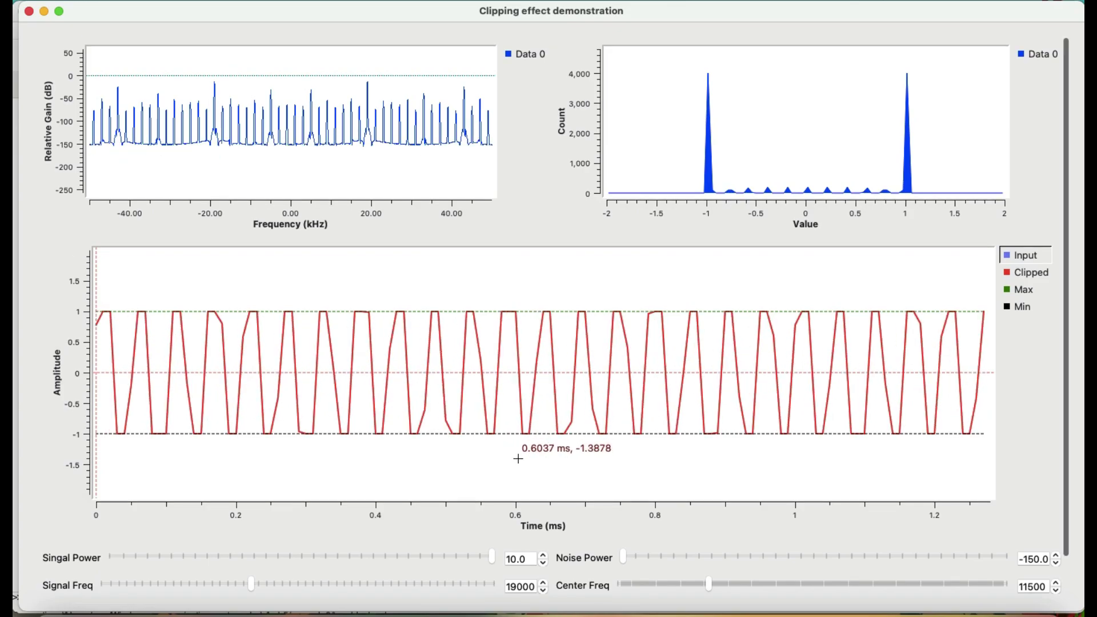
Show the Input curve again and widen the time plot's amplitude axis to beyond ±4
scroll(518, 459, "down", 3)
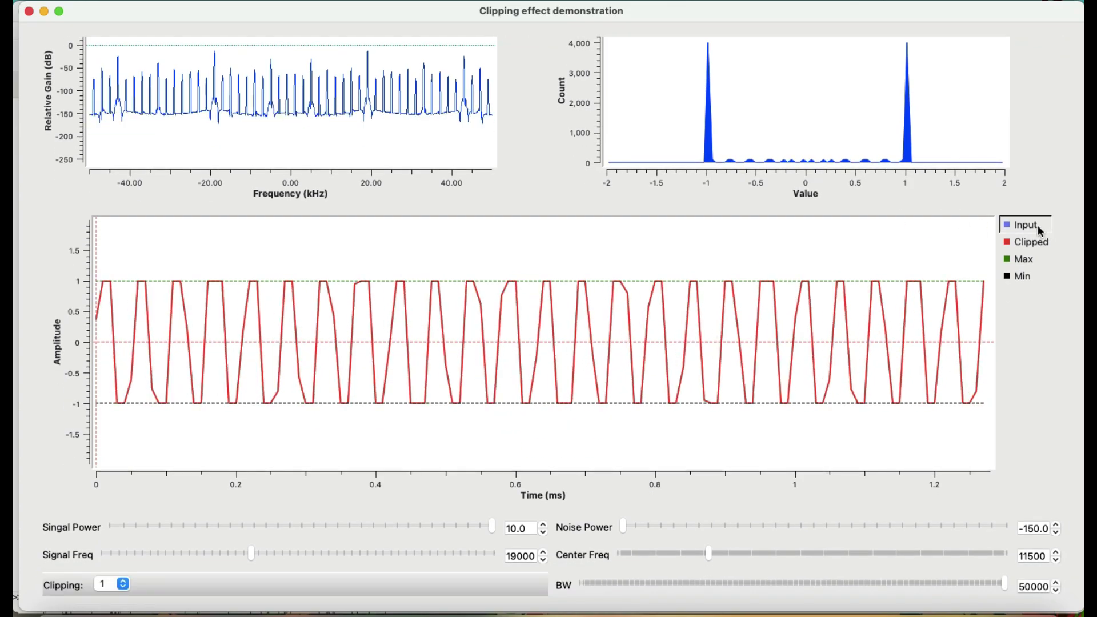
left_click(1038, 226)
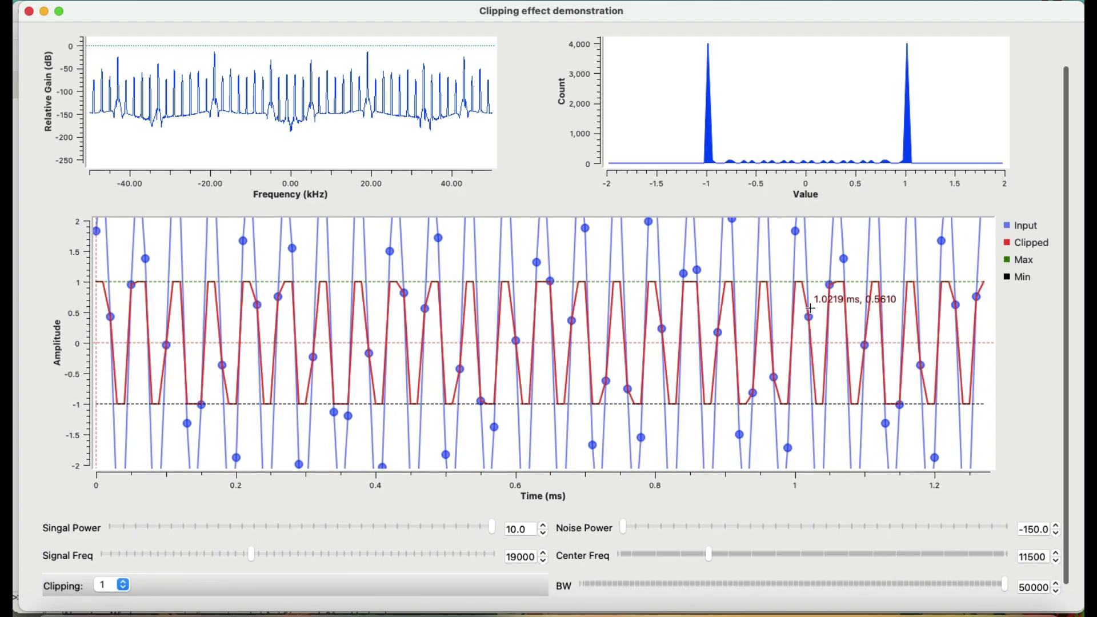
scroll(809, 343, "up", 3)
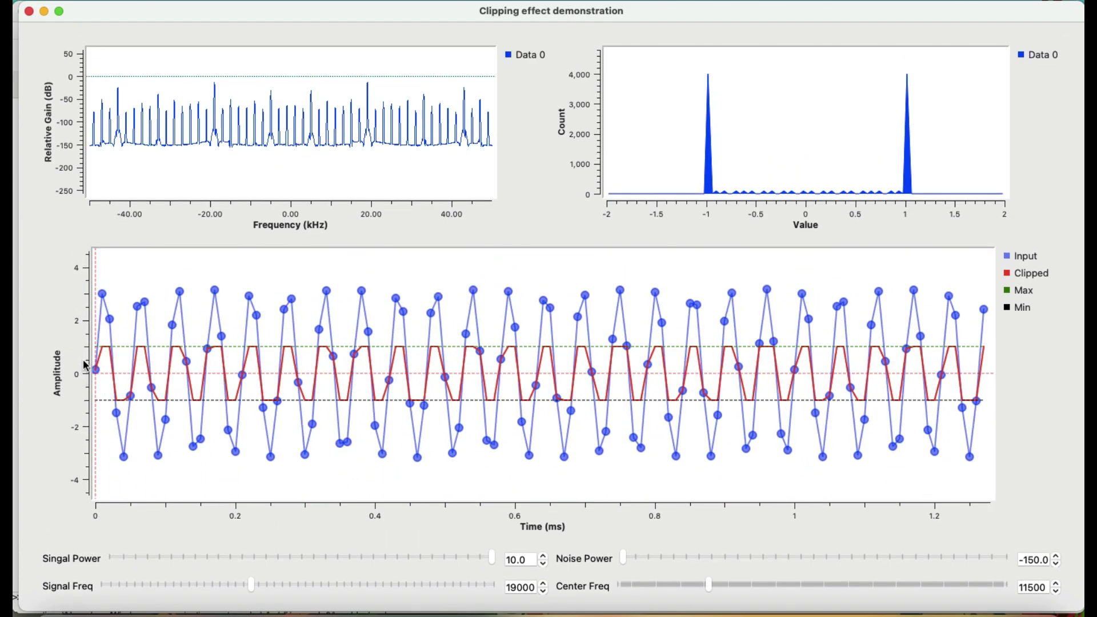
Set the clipping level to 2 and widen the time plot's amplitude axis to about ±4
scroll(267, 412, "down", 2)
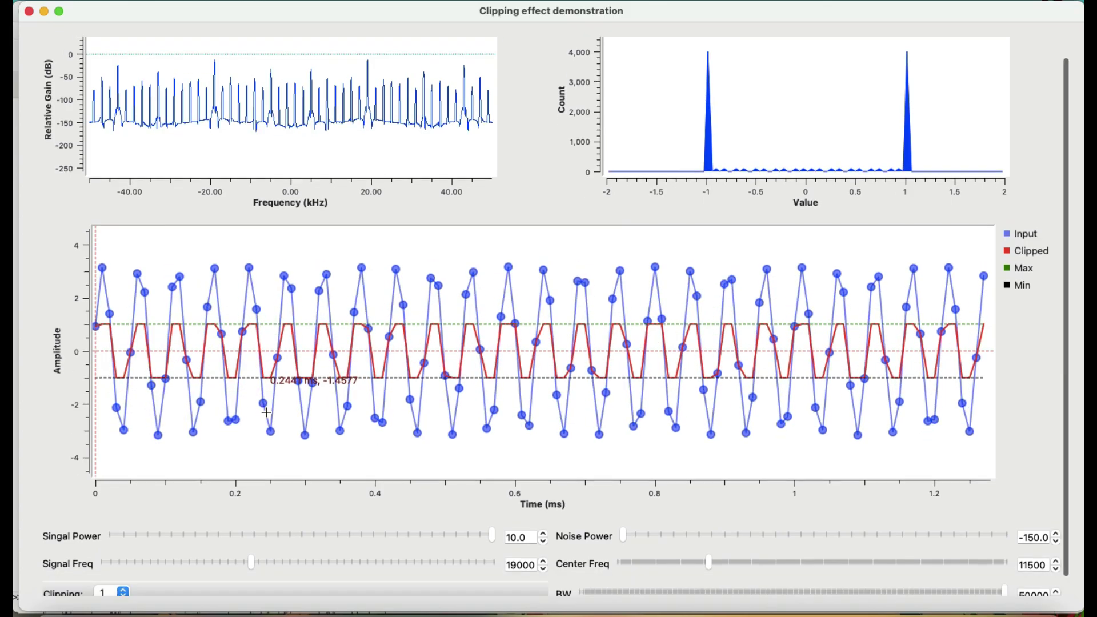
scroll(266, 412, "down", 1)
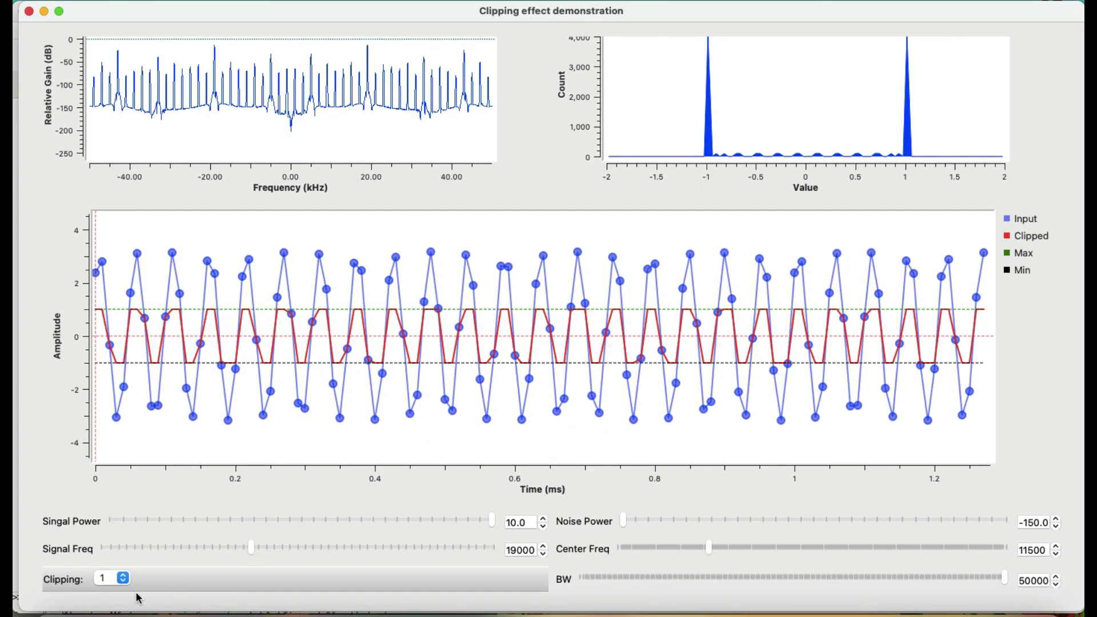
left_click(114, 578)
left_click(109, 571)
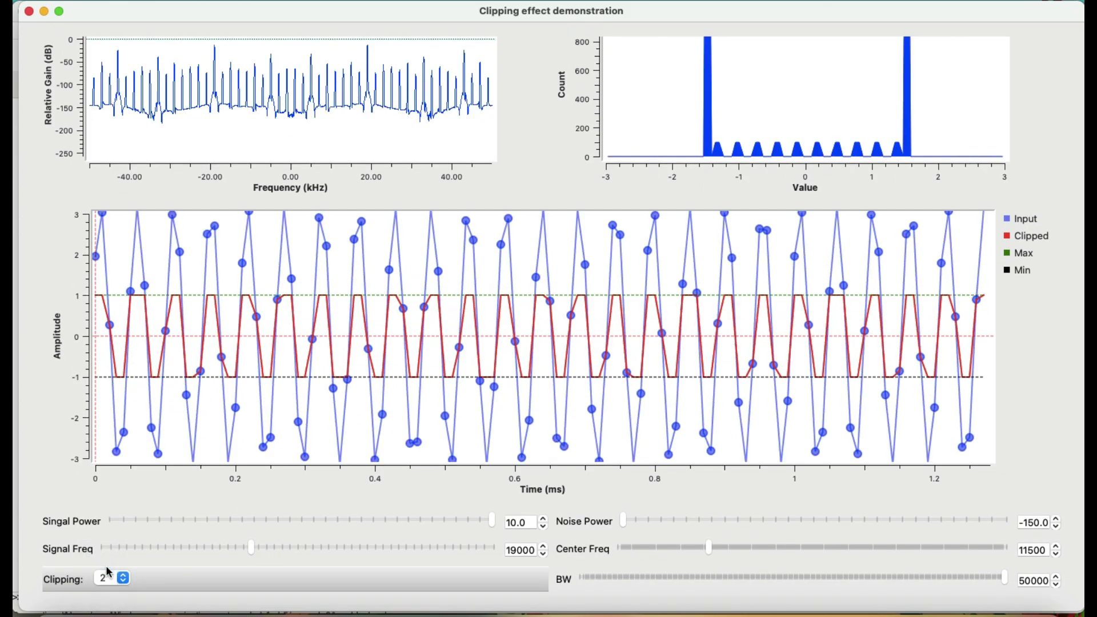
scroll(327, 316, "up", 3)
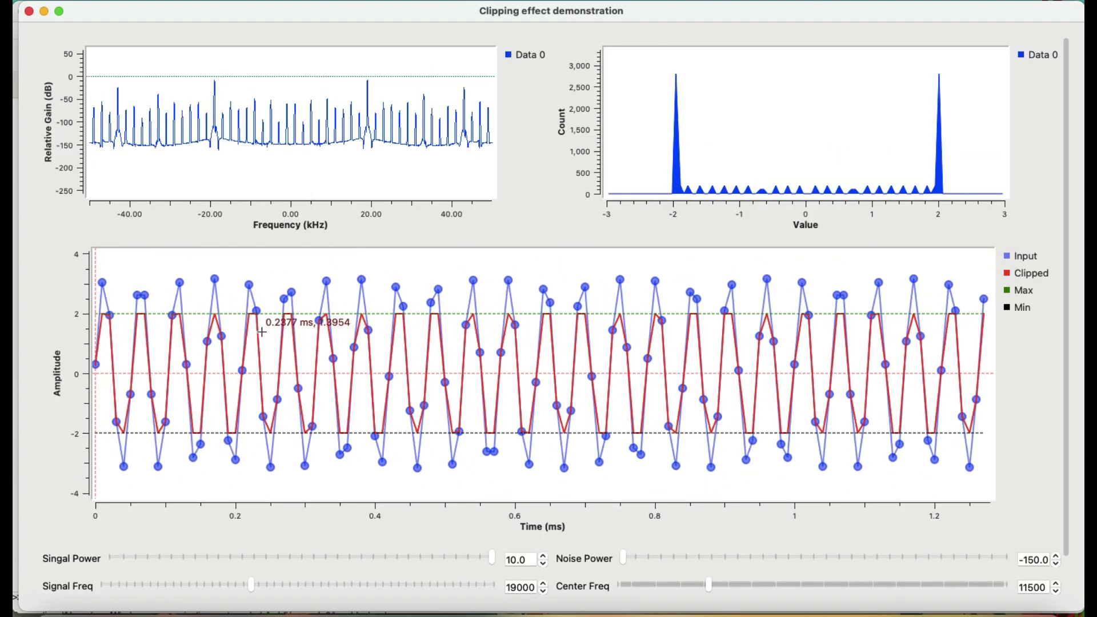
Switch the clipping level to 3, to 4, and back to 2
scroll(331, 491, "down", 3)
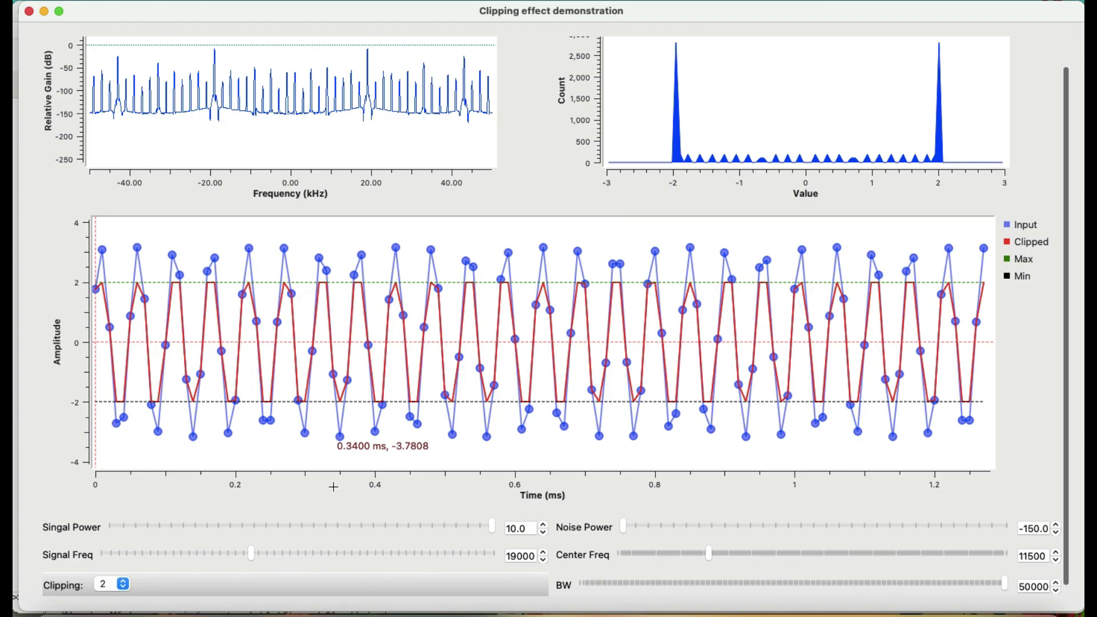
scroll(217, 543, "down", 1)
left_click(125, 575)
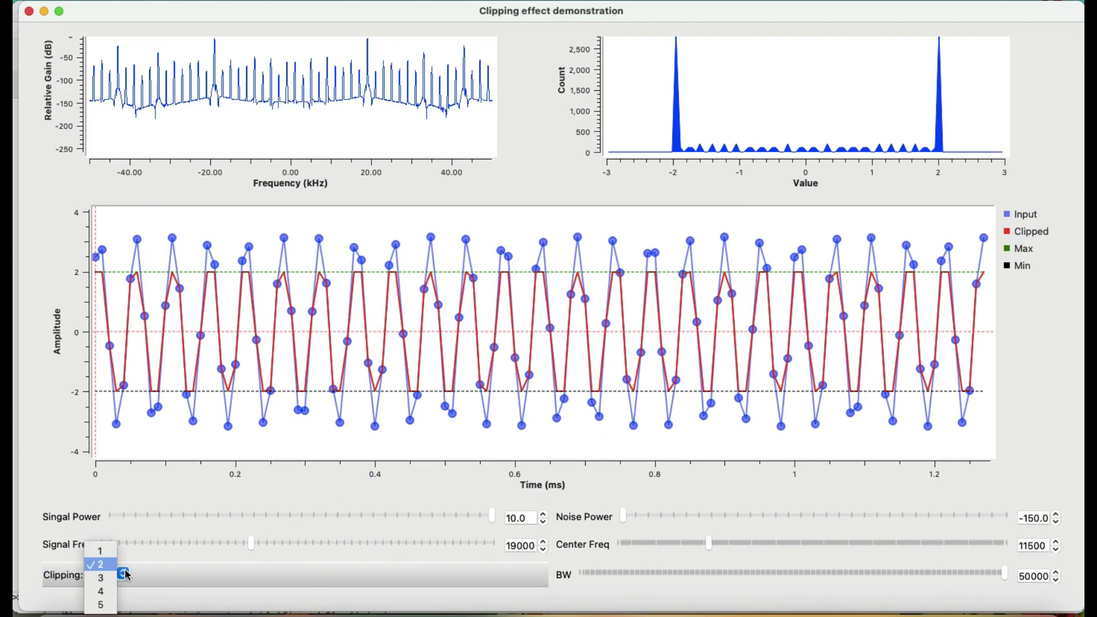
left_click(108, 578)
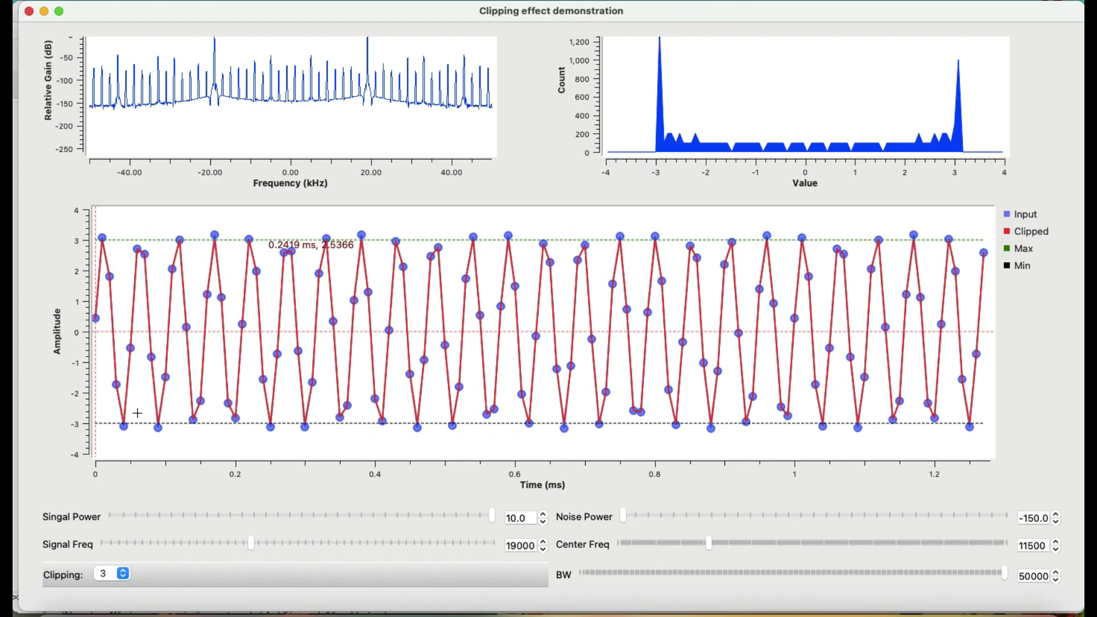
left_click(127, 578)
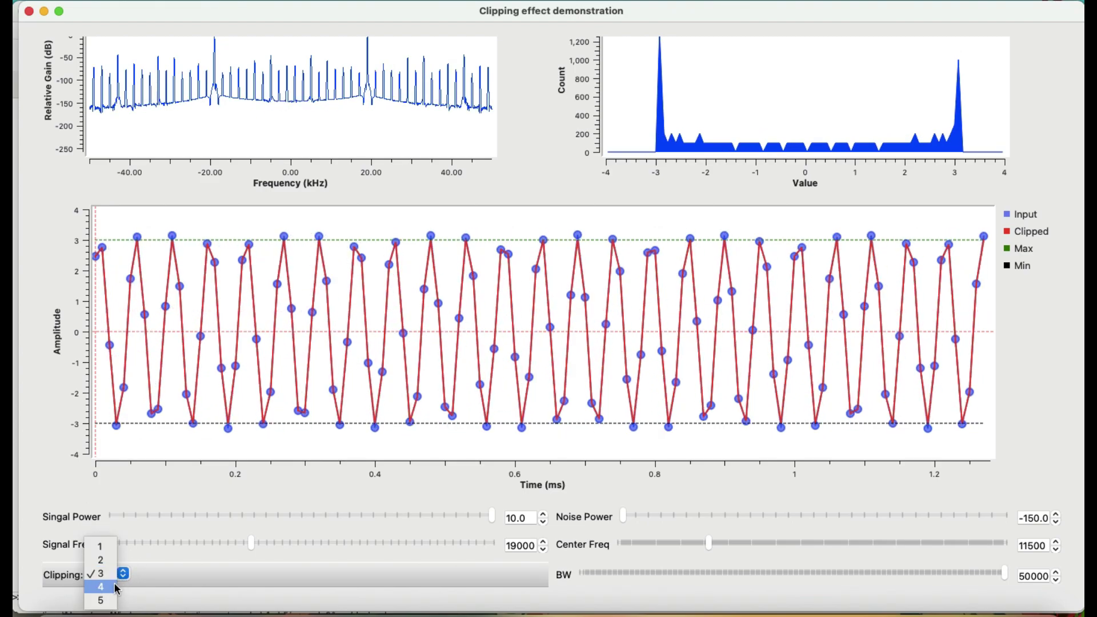
left_click(105, 587)
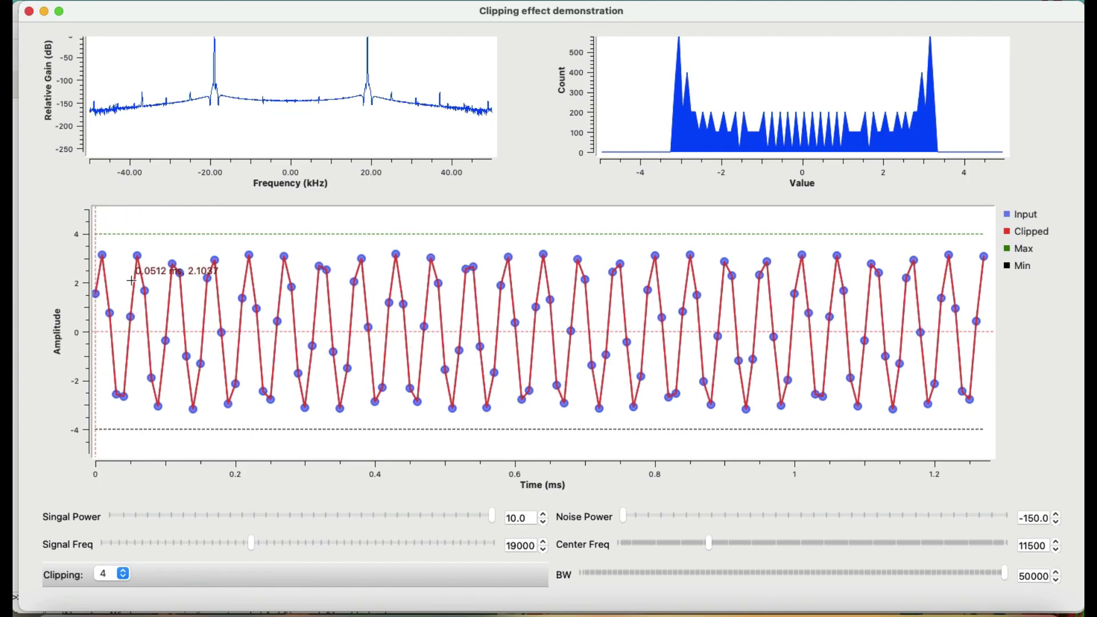
left_click(125, 574)
left_click(108, 546)
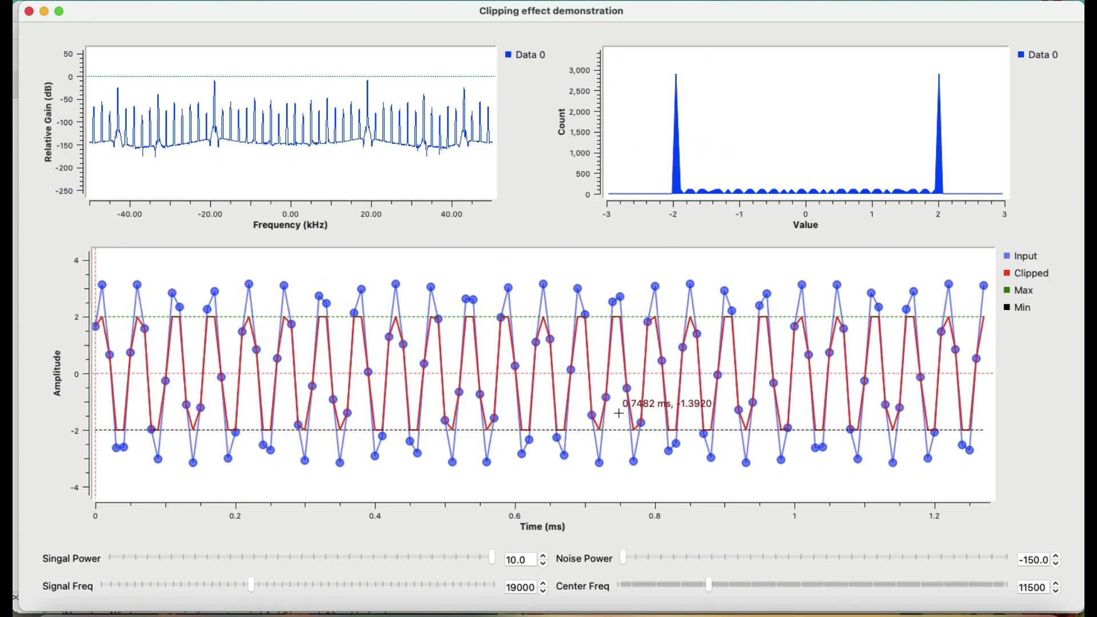
Raise the noise power to -30 and on to 0 with the clipping level at 2
left_click(625, 558)
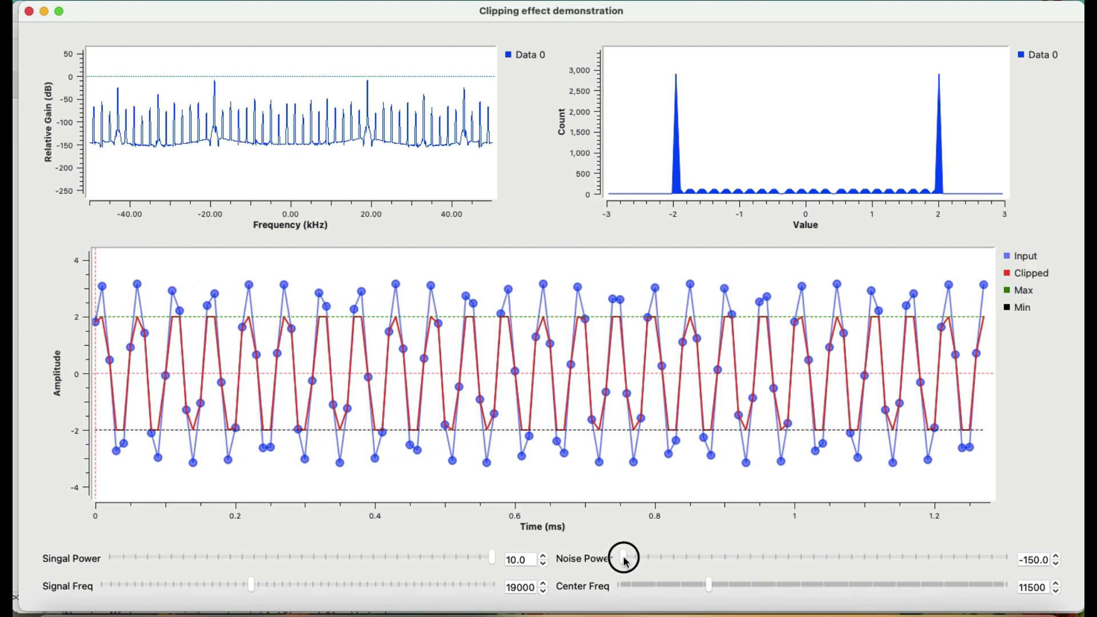
left_click_drag(627, 562, 945, 548)
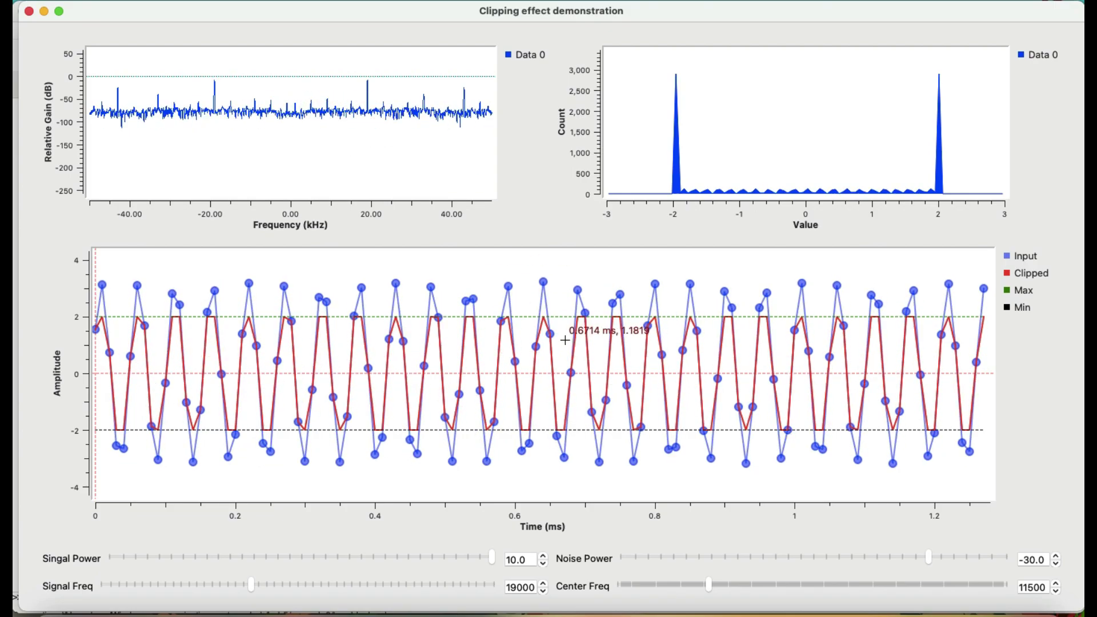
left_click(936, 560)
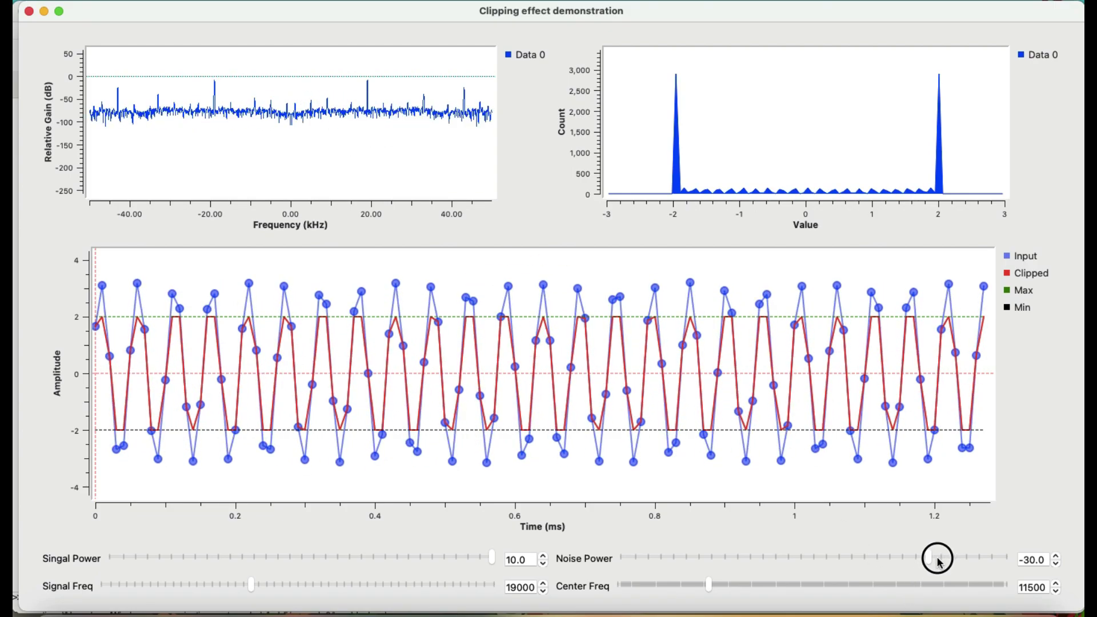
left_click_drag(940, 562, 1024, 556)
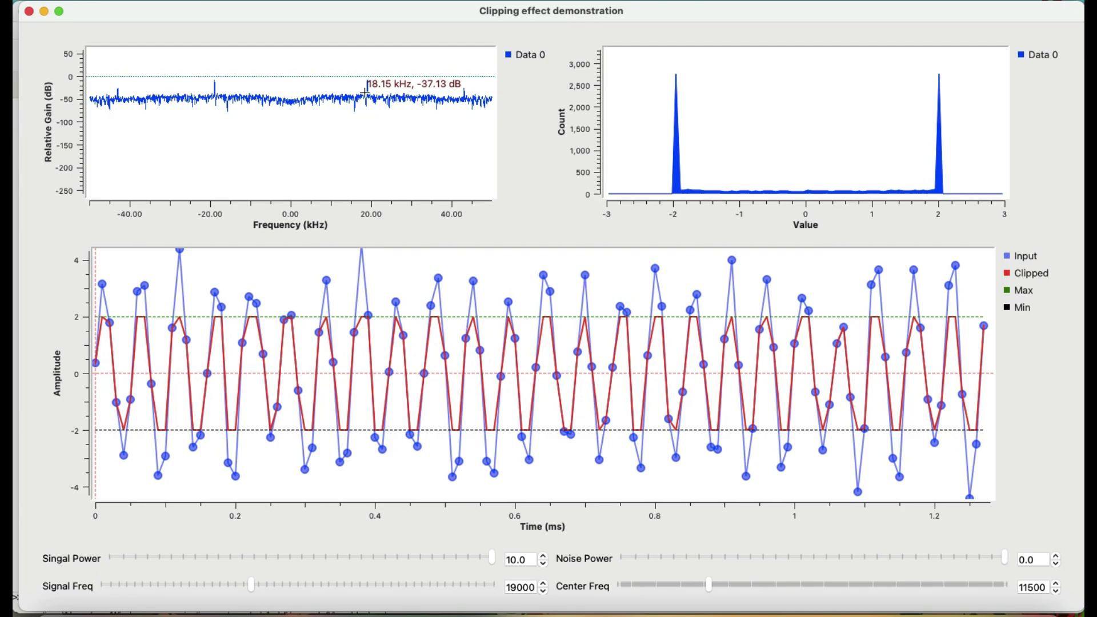